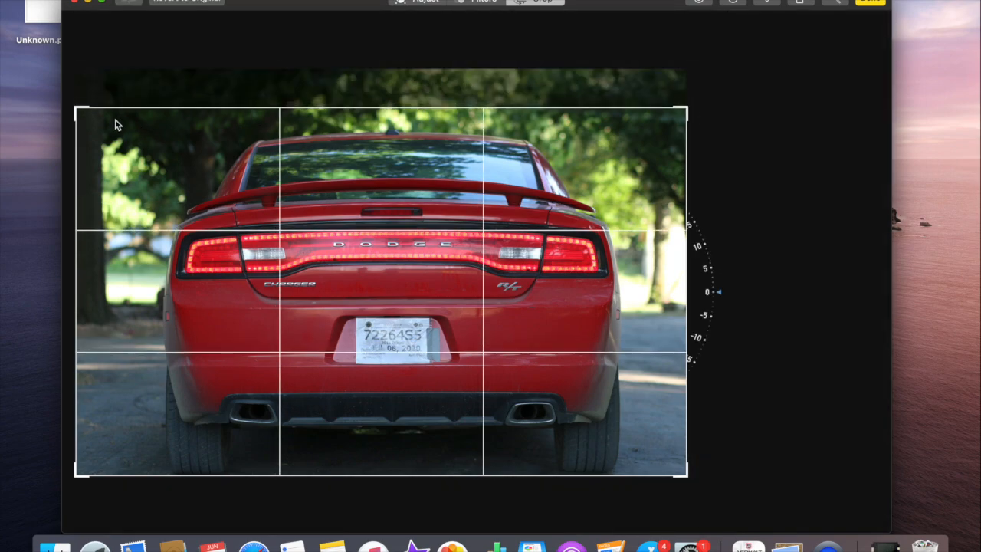
Trim a narrow strip off the car photo's left edge, apply the crop and export a copy to the desktop
{"action": "left_click_drag", "start_coordinate": [79, 108], "coordinate": [86, 108]}
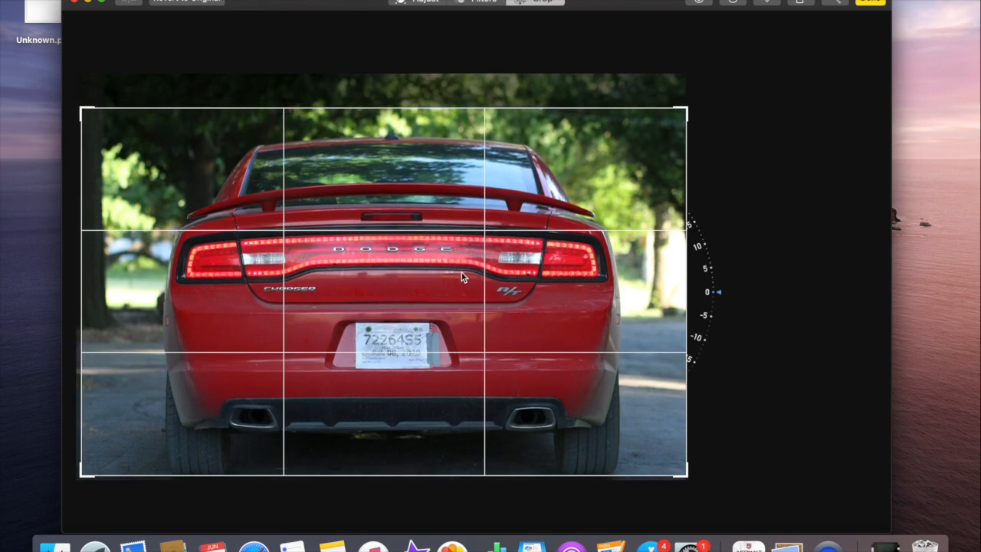
{"action": "left_click_drag", "start_coordinate": [461, 277], "coordinate": [461, 272]}
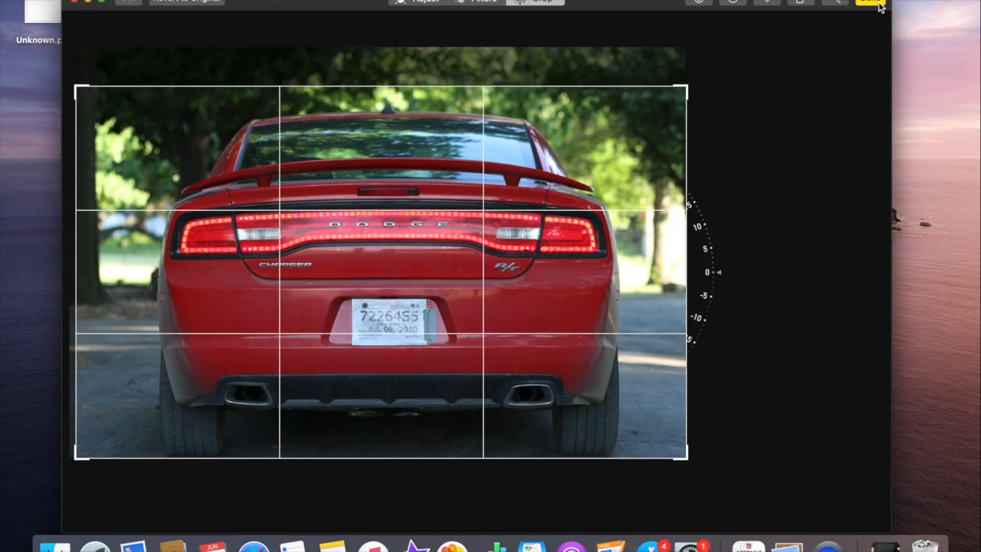
{"action": "left_click", "coordinate": [873, 3]}
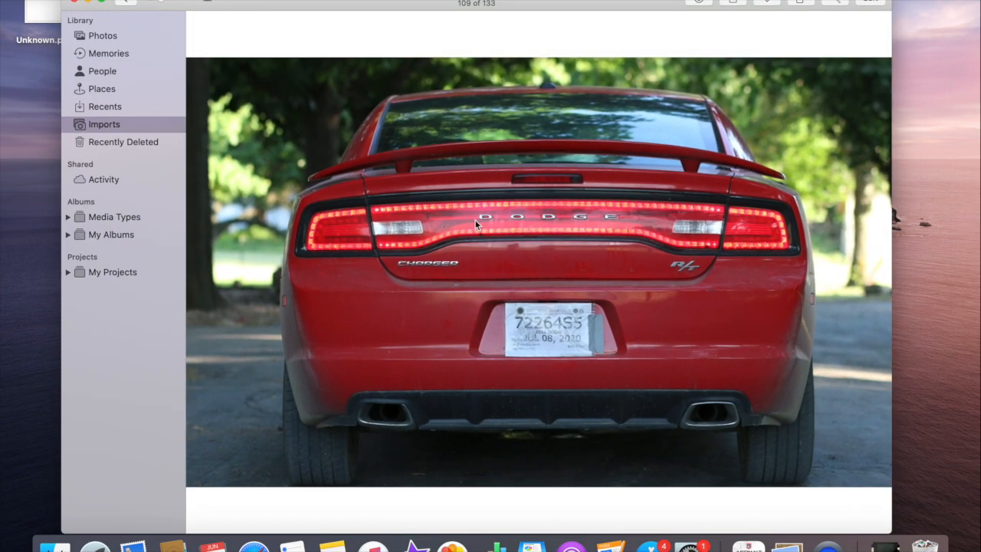
{"action": "left_click_drag", "start_coordinate": [475, 219], "coordinate": [939, 24]}
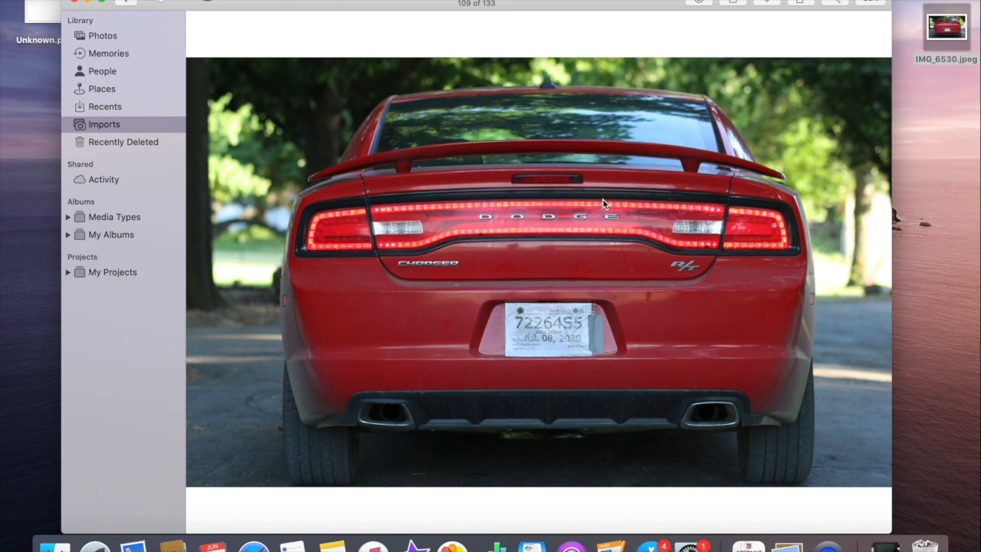
Reopen the car photo for editing and slightly increase its Light and Color adjustments
{"action": "left_click", "coordinate": [867, 4]}
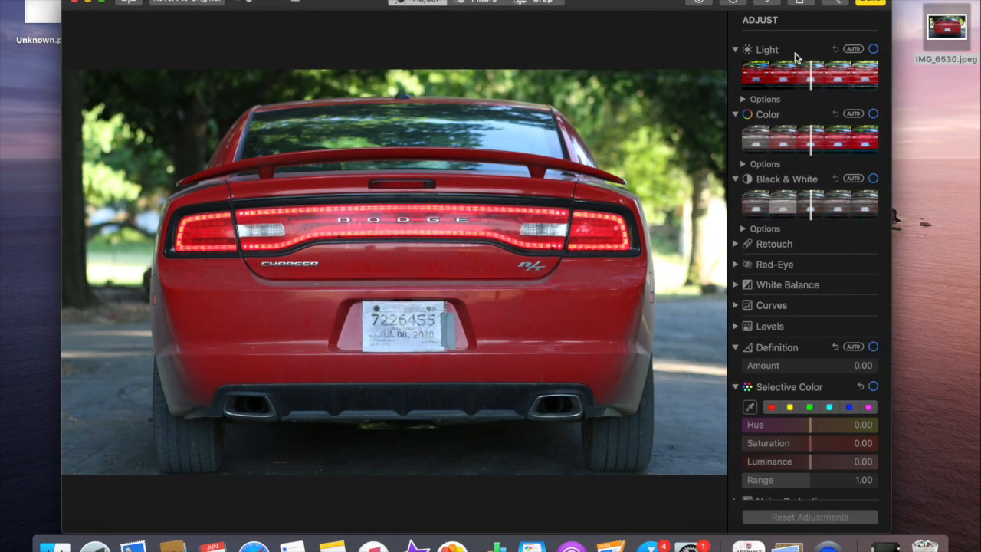
{"action": "left_click_drag", "start_coordinate": [824, 83], "coordinate": [833, 83]}
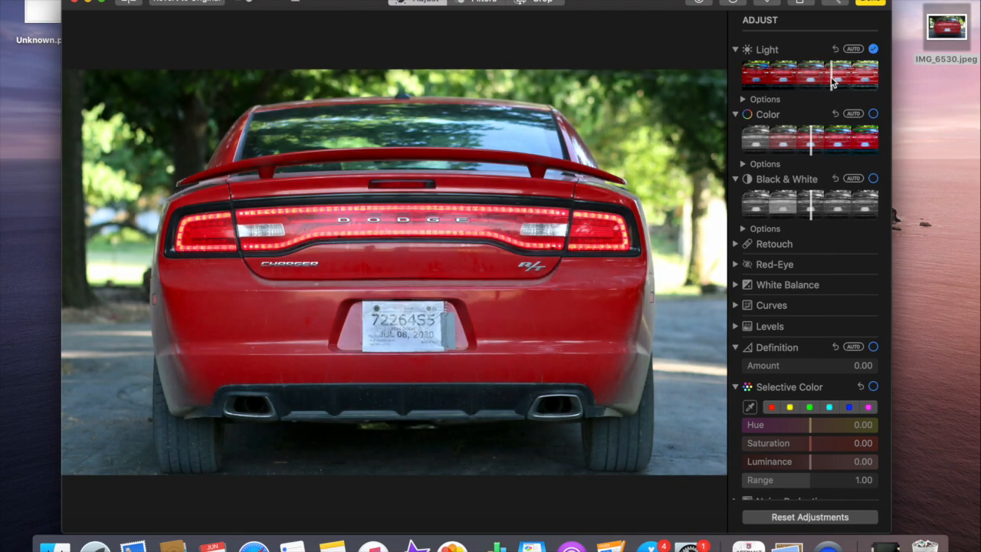
{"action": "left_click_drag", "start_coordinate": [814, 138], "coordinate": [821, 140]}
Try the Vivid and Dramatic filters with their Warm and Cool variants on the photo and restore the Original look
{"action": "left_click", "coordinate": [477, 2]}
{"action": "left_click", "coordinate": [760, 97]}
{"action": "left_click", "coordinate": [762, 140]}
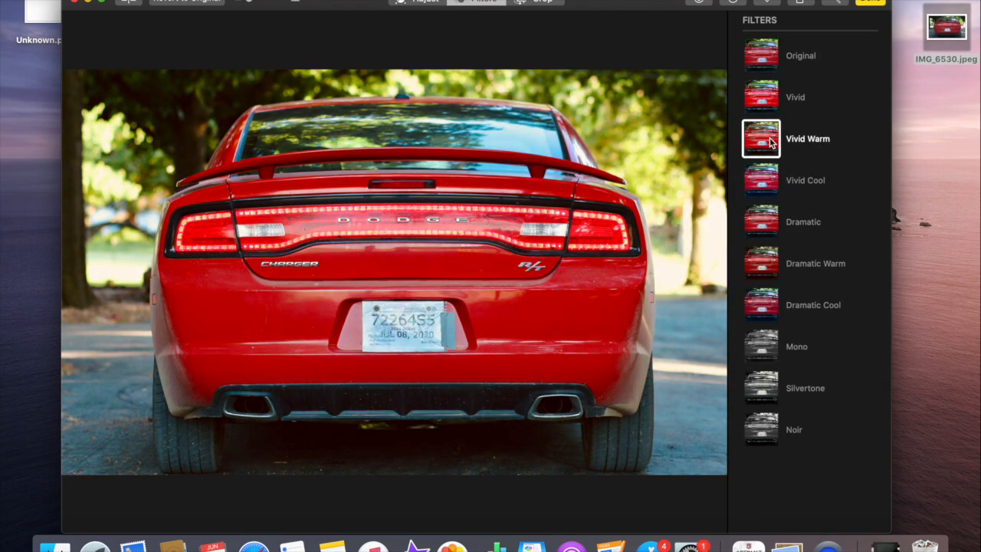
{"action": "left_click", "coordinate": [770, 170]}
{"action": "left_click", "coordinate": [772, 136]}
{"action": "left_click", "coordinate": [777, 225]}
{"action": "left_click", "coordinate": [783, 294]}
{"action": "left_click", "coordinate": [773, 267]}
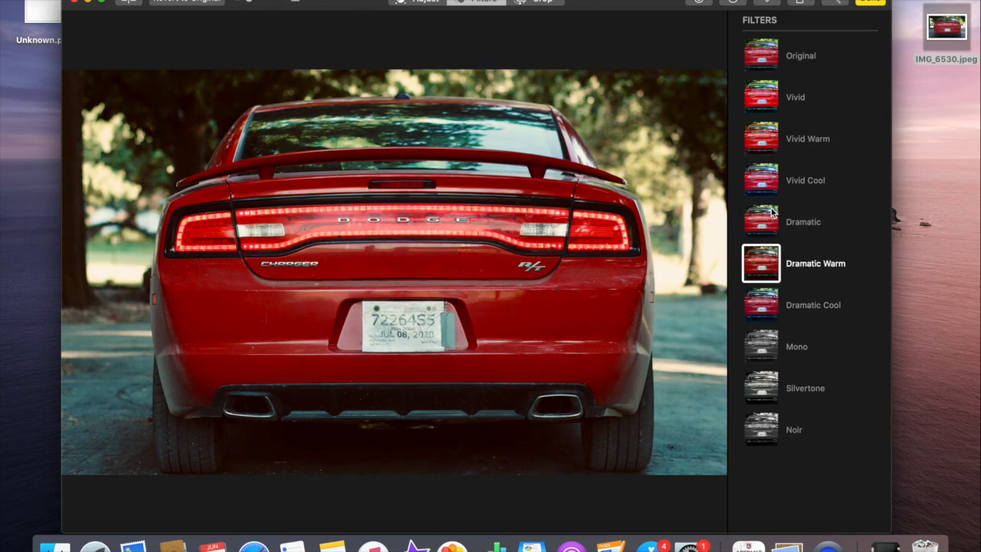
{"action": "left_click", "coordinate": [771, 174]}
{"action": "left_click", "coordinate": [770, 150]}
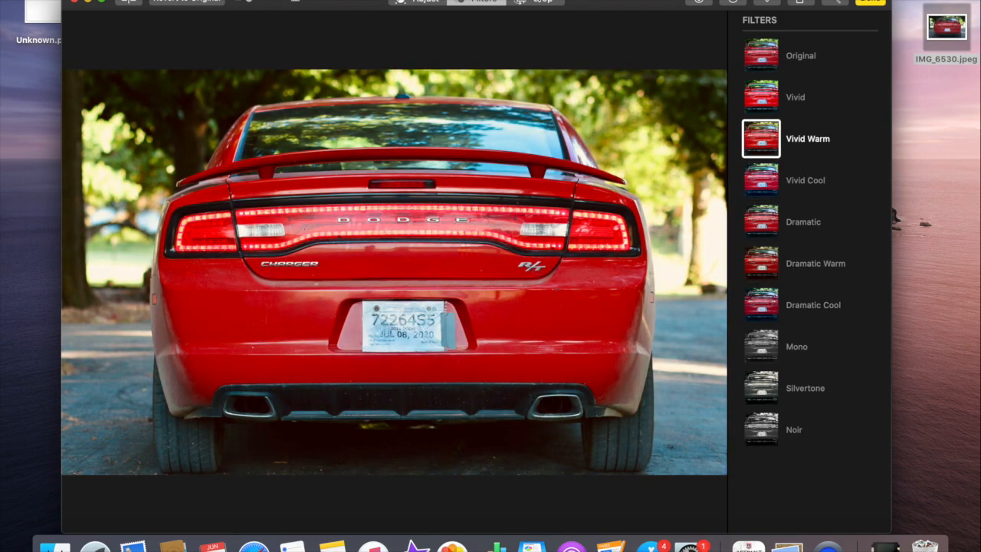
{"action": "left_click", "coordinate": [772, 57]}
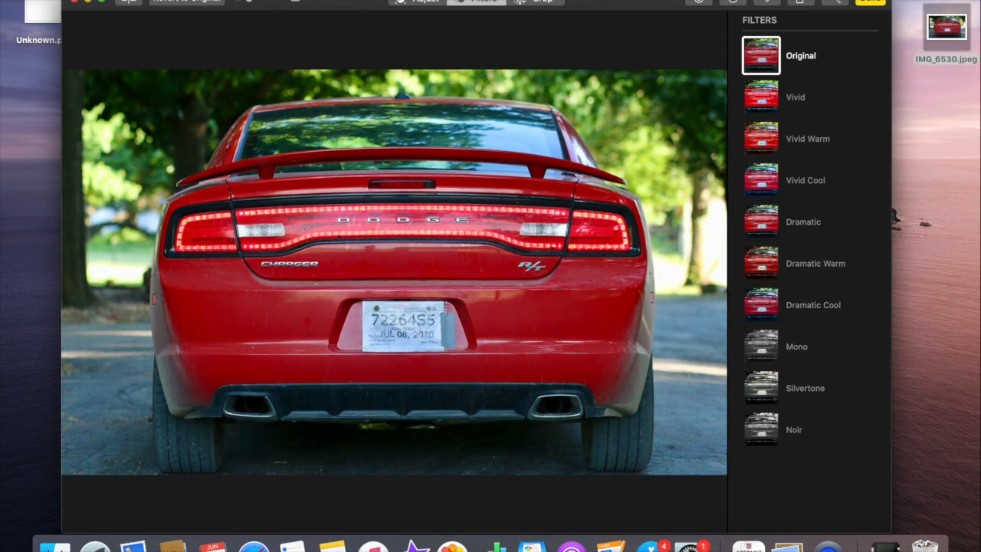
Raise the overall Color adjustment slightly and set the greens' Selective Color hue to -36.44
{"action": "left_click", "coordinate": [431, 1]}
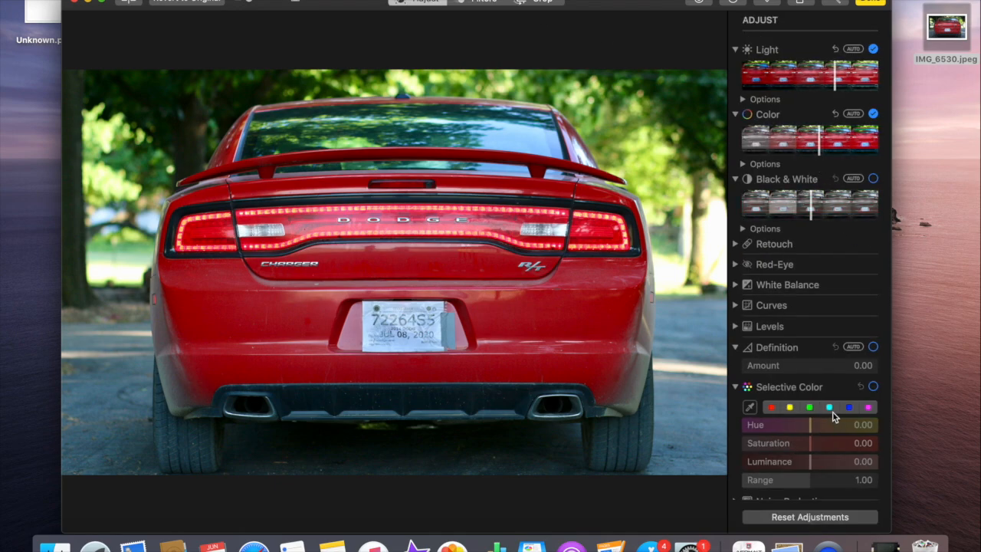
{"action": "left_click_drag", "start_coordinate": [818, 142], "coordinate": [822, 143]}
{"action": "left_click", "coordinate": [809, 407]}
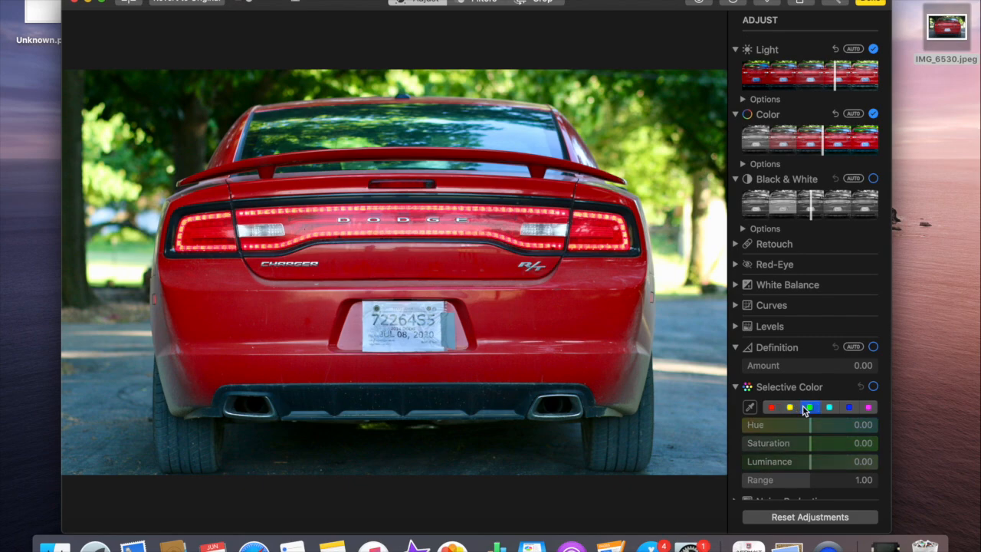
{"action": "left_click_drag", "start_coordinate": [807, 431], "coordinate": [773, 429]}
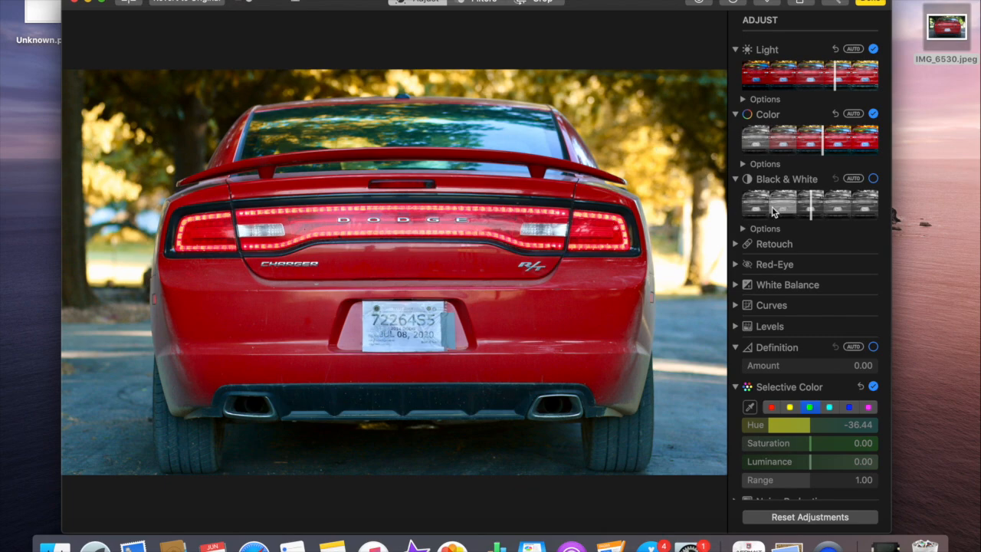
Set the reds' Selective Color saturation to 28.66 and the Definition amount to 0.30
{"action": "left_click", "coordinate": [771, 407]}
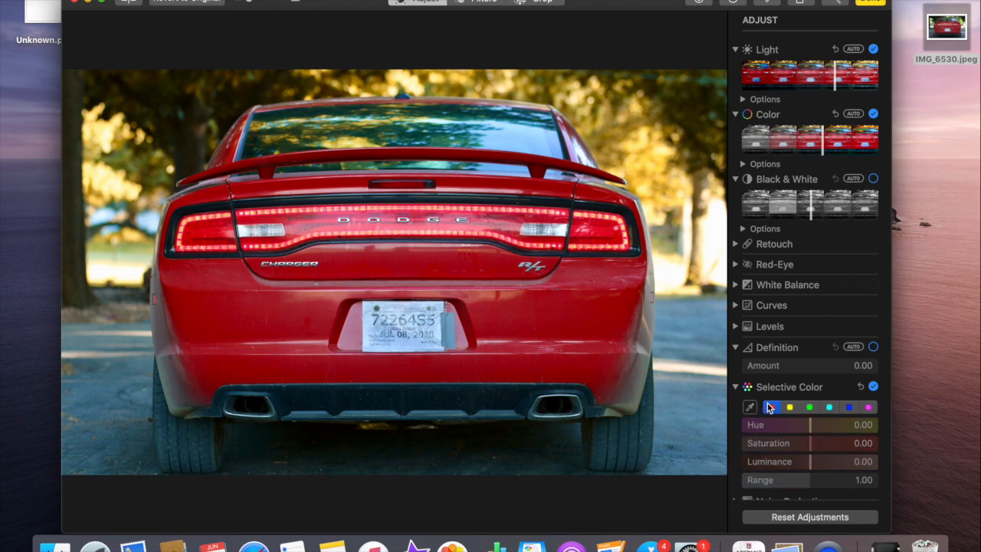
{"action": "left_click_drag", "start_coordinate": [812, 444], "coordinate": [828, 462]}
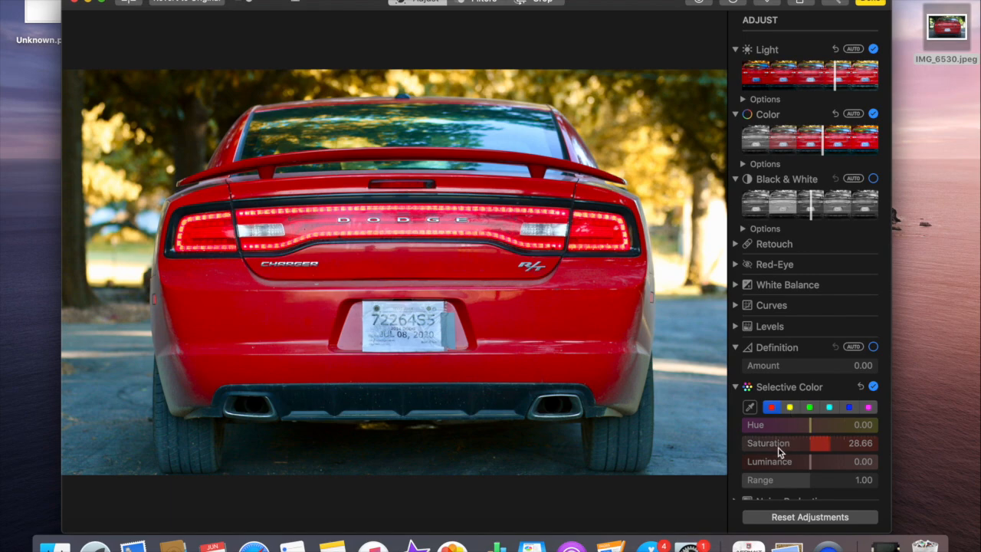
{"action": "left_click_drag", "start_coordinate": [747, 366], "coordinate": [878, 365]}
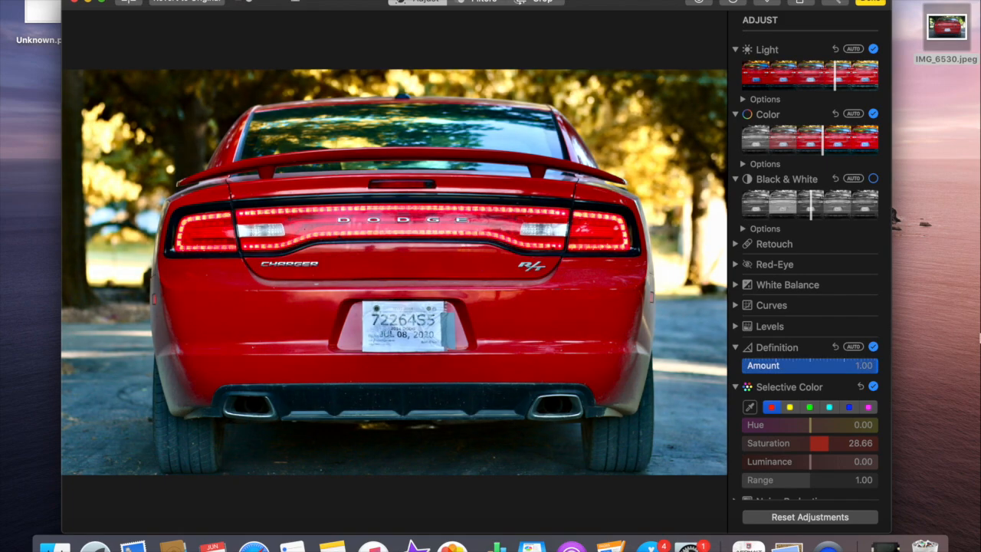
{"action": "left_click_drag", "start_coordinate": [976, 335], "coordinate": [782, 366]}
Add a vignette with a strength of 0.44 and save the photo's edits
{"action": "scroll", "coordinate": [812, 459], "scroll_direction": "down", "scroll_amount": 5}
{"action": "left_click_drag", "start_coordinate": [811, 457], "coordinate": [845, 458]}
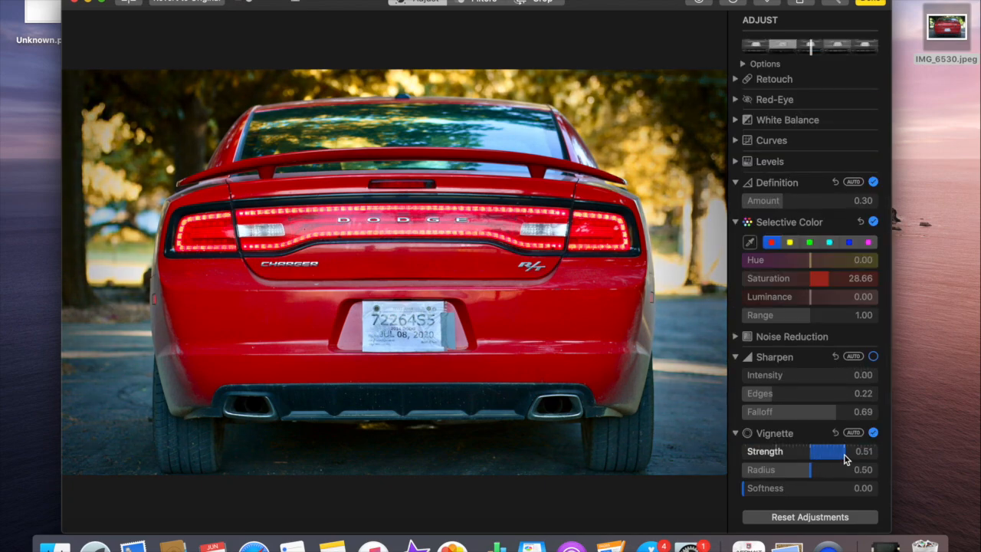
{"action": "left_click_drag", "start_coordinate": [841, 458], "coordinate": [840, 457]}
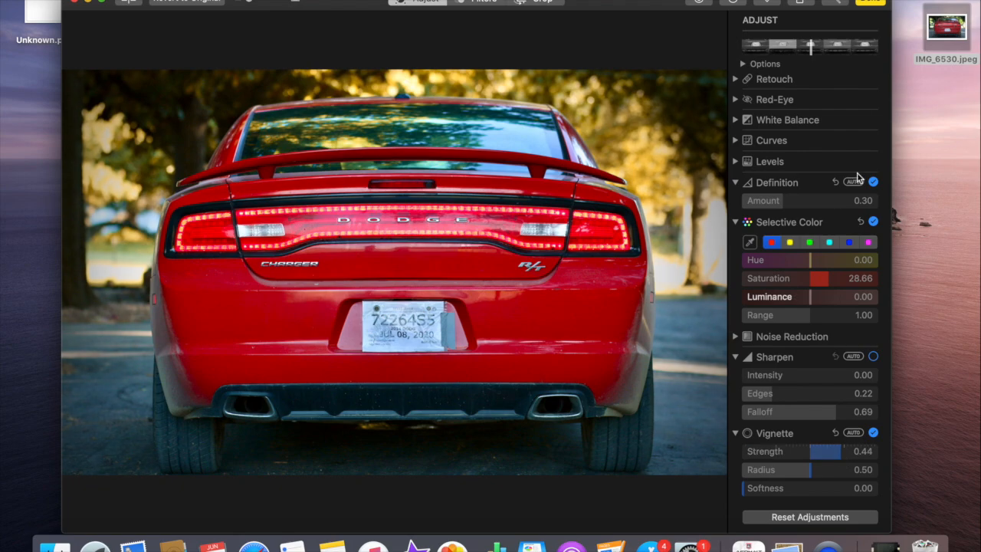
{"action": "left_click", "coordinate": [868, 3]}
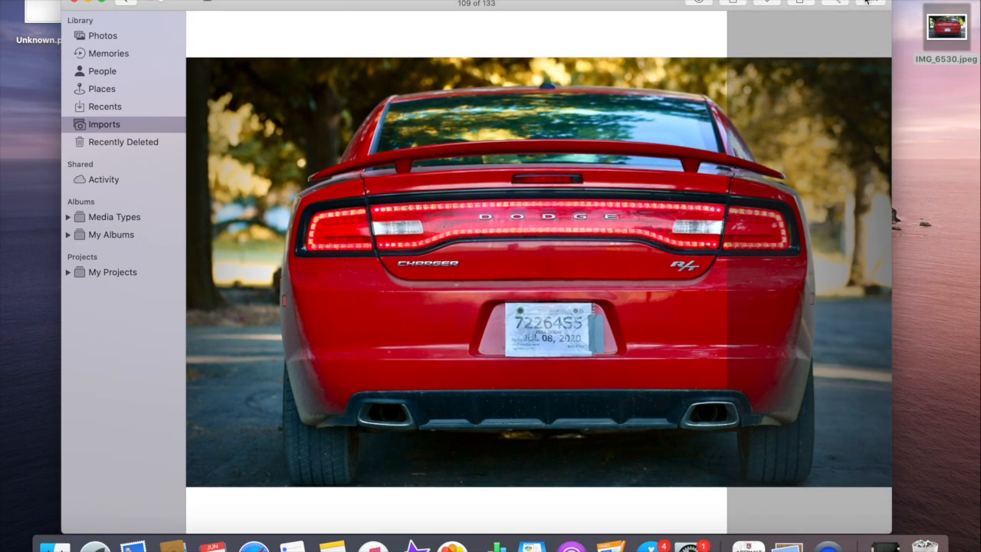
Export the edited photo to the desktop and import both the edited and unedited desktop copies into the photo library
{"action": "key", "text": "Escape"}
{"action": "left_click_drag", "start_coordinate": [843, 276], "coordinate": [930, 97]}
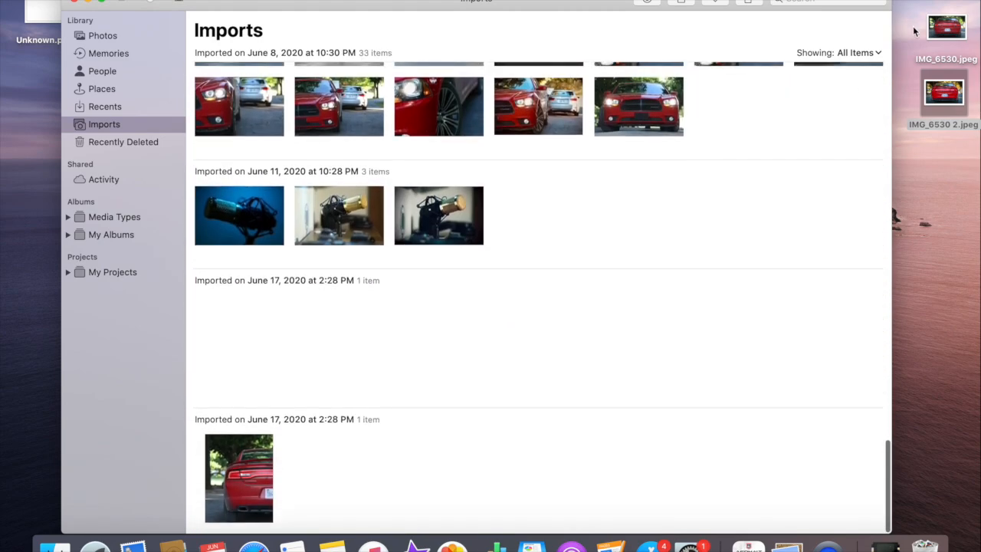
{"action": "left_click_drag", "start_coordinate": [948, 99], "coordinate": [449, 468]}
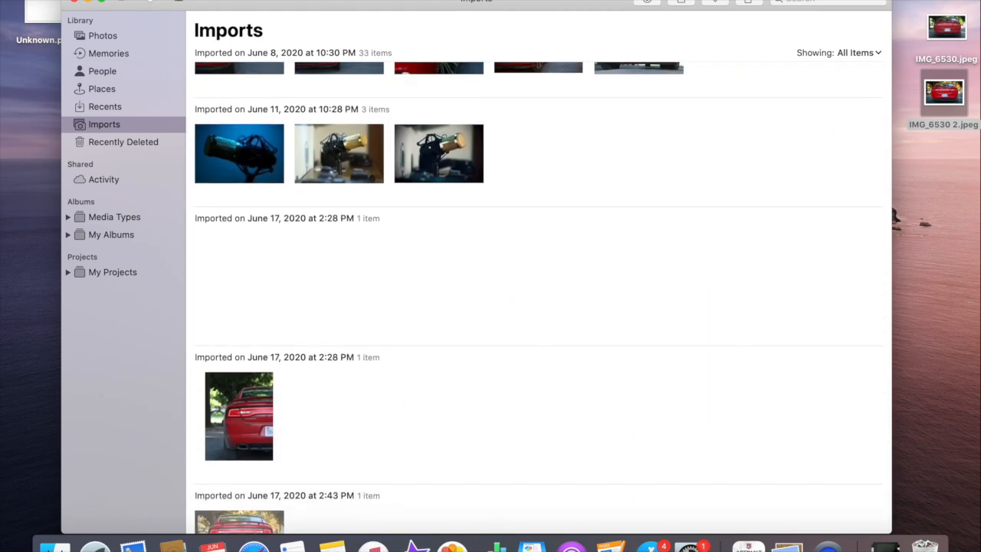
{"action": "left_click_drag", "start_coordinate": [962, 27], "coordinate": [495, 495]}
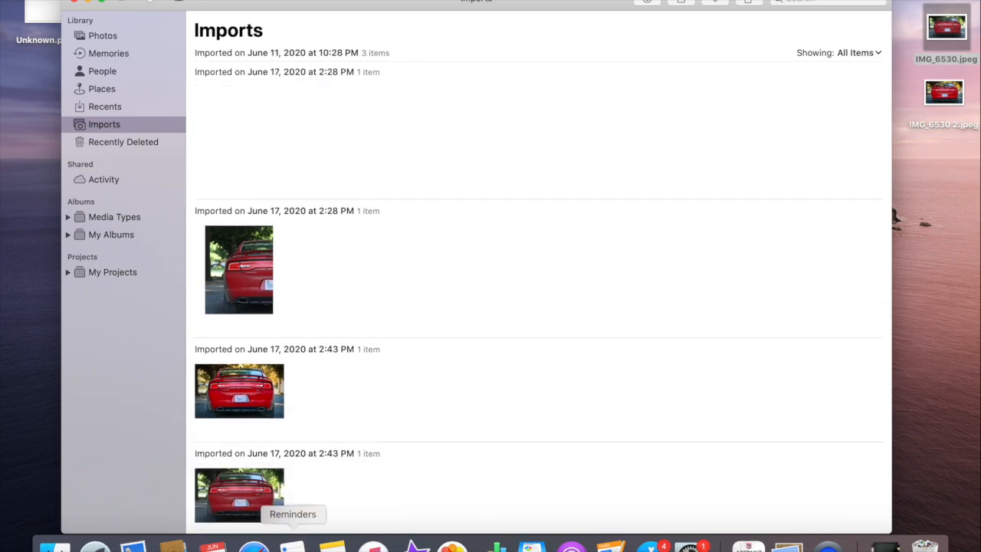
Crop the newly imported unedited car photo to its left half and save the crop
{"action": "double_click", "coordinate": [247, 507]}
{"action": "left_click", "coordinate": [869, 2]}
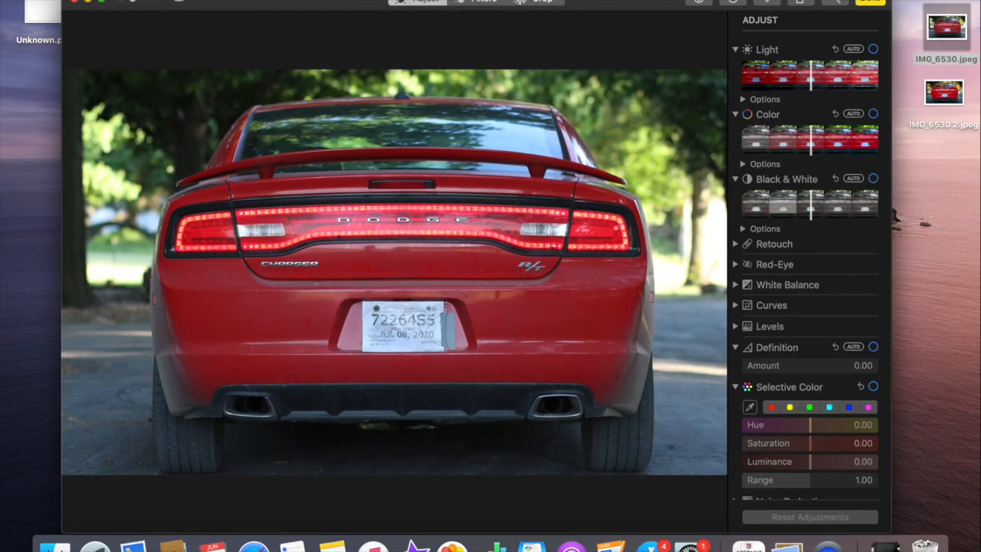
{"action": "left_click", "coordinate": [536, 3]}
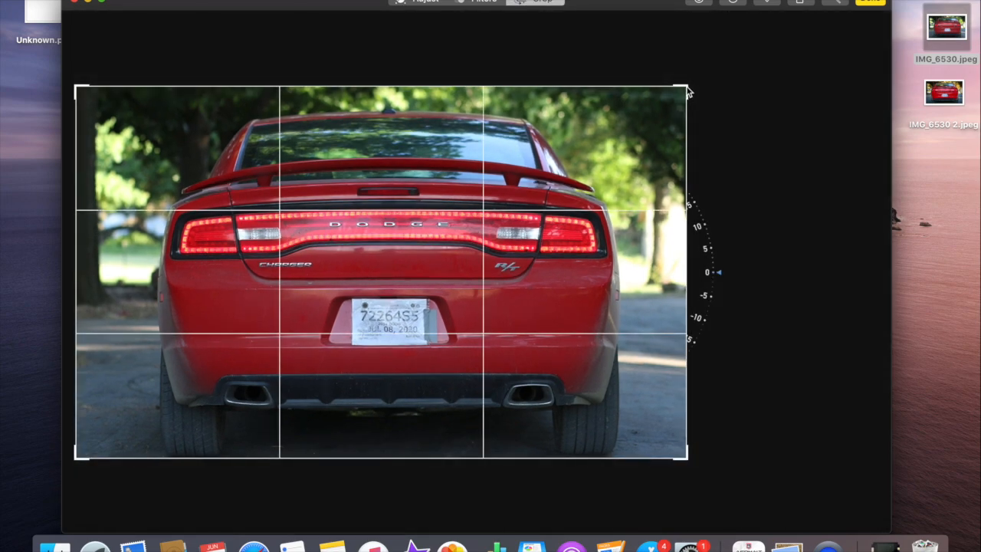
{"action": "left_click_drag", "start_coordinate": [687, 92], "coordinate": [390, 68]}
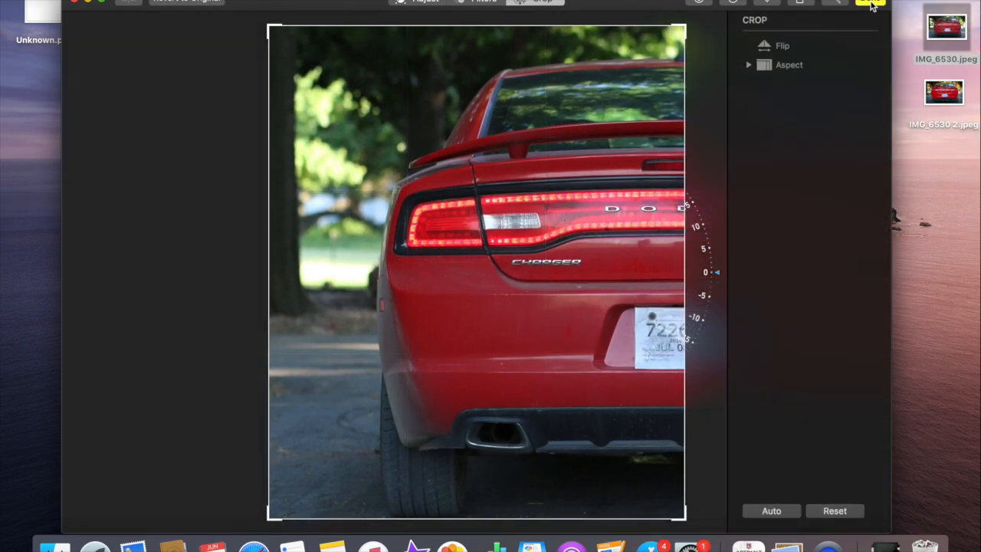
{"action": "left_click", "coordinate": [870, 3]}
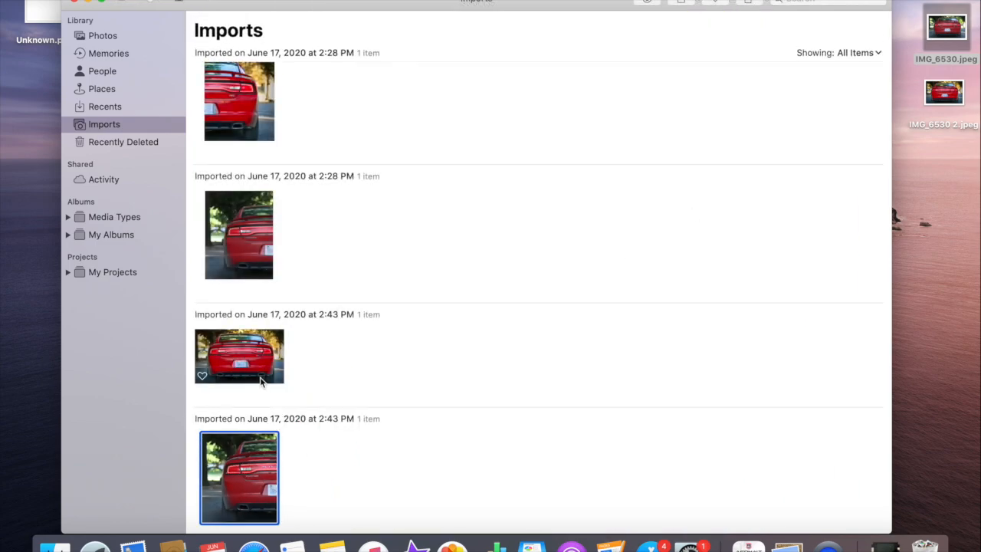
Crop the newly imported color-edited car photo to its right half, save it and return to the Imports overview
{"action": "double_click", "coordinate": [261, 379]}
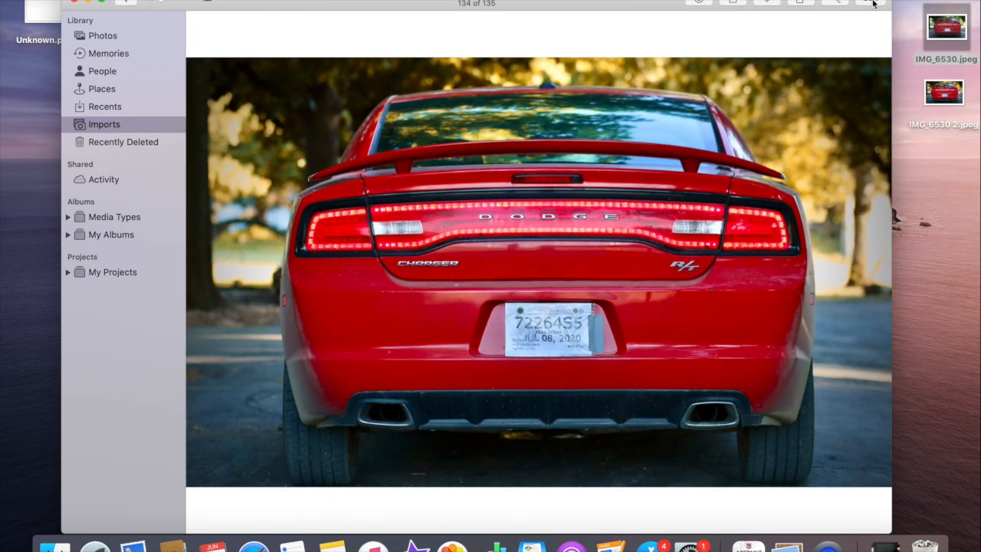
{"action": "left_click", "coordinate": [873, 3]}
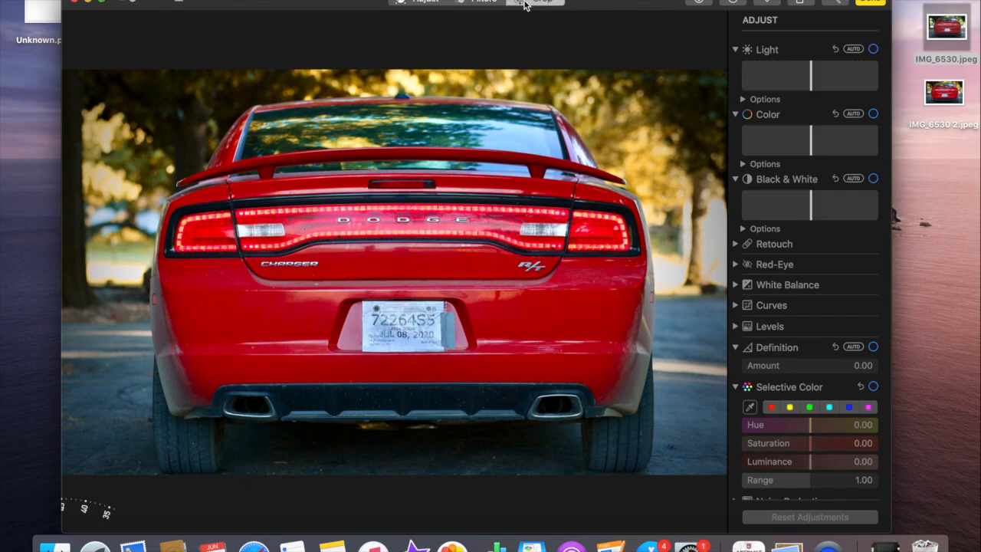
{"action": "left_click", "coordinate": [528, 2]}
{"action": "left_click_drag", "start_coordinate": [74, 91], "coordinate": [387, 54]}
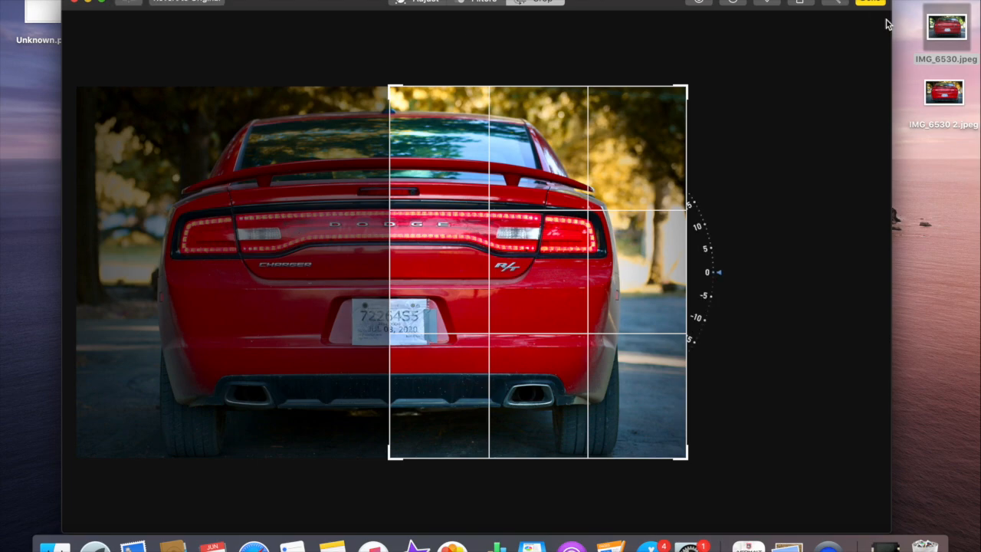
{"action": "left_click", "coordinate": [868, 2]}
{"action": "double_click", "coordinate": [535, 326]}
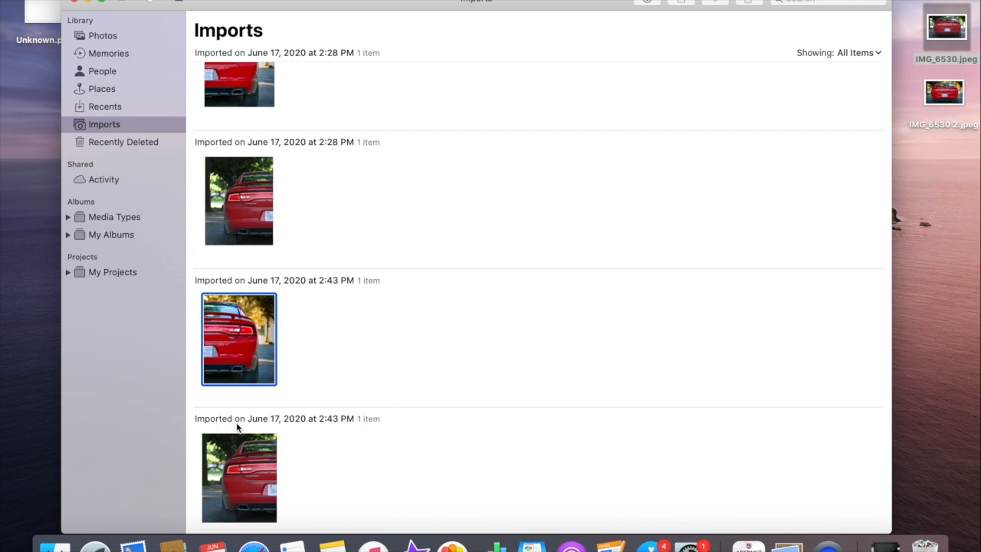
Export the two half-cropped car photos to the desktop and move both full-width copies to the Trash
{"action": "left_click_drag", "start_coordinate": [237, 366], "coordinate": [957, 204]}
{"action": "left_click_drag", "start_coordinate": [234, 458], "coordinate": [959, 254]}
{"action": "left_click_drag", "start_coordinate": [943, 92], "coordinate": [927, 543]}
{"action": "left_click_drag", "start_coordinate": [947, 23], "coordinate": [914, 545]}
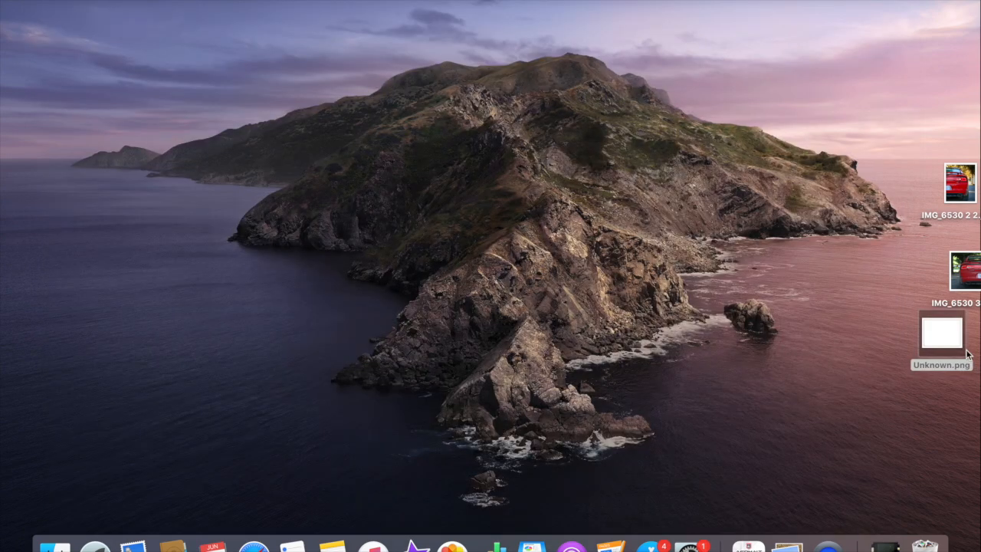
Line up Unknown.png, IMG_6530 3.jpeg and IMG_6530 2 2.jpeg in one column away from the desktop's edge
{"action": "left_click_drag", "start_coordinate": [955, 371], "coordinate": [934, 359]}
{"action": "left_click_drag", "start_coordinate": [963, 269], "coordinate": [910, 262]}
{"action": "left_click", "coordinate": [938, 191]}
{"action": "left_click_drag", "start_coordinate": [937, 191], "coordinate": [909, 192]}
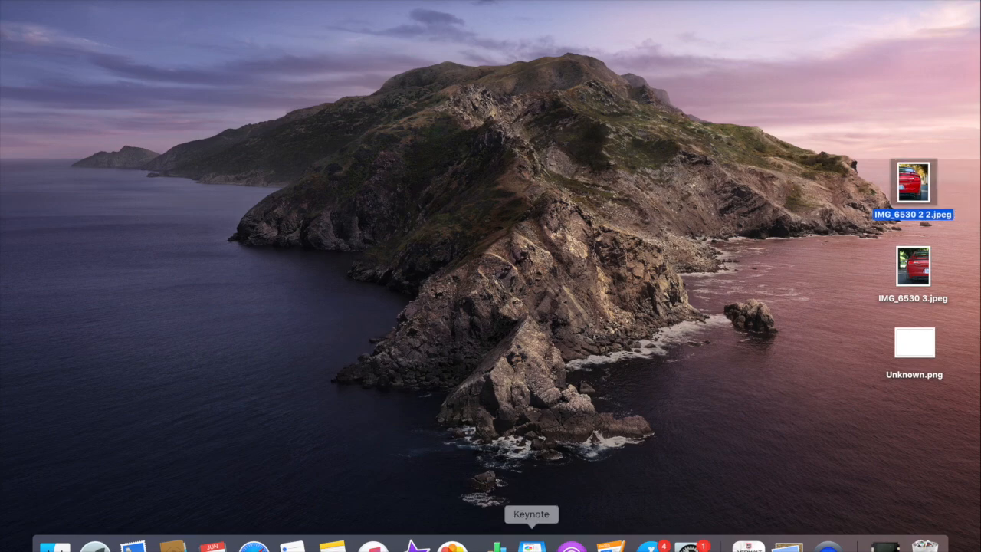
Switch to Safari, go to the Pixlr website and open the Pixlr E editor
{"action": "left_click", "coordinate": [254, 546]}
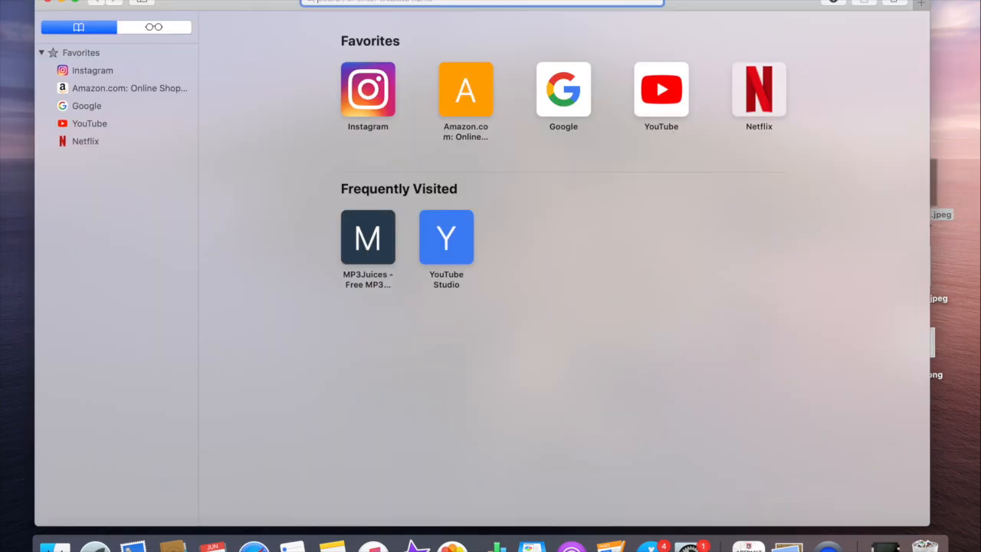
{"action": "type", "text": "pi"}
{"action": "key", "text": "Return"}
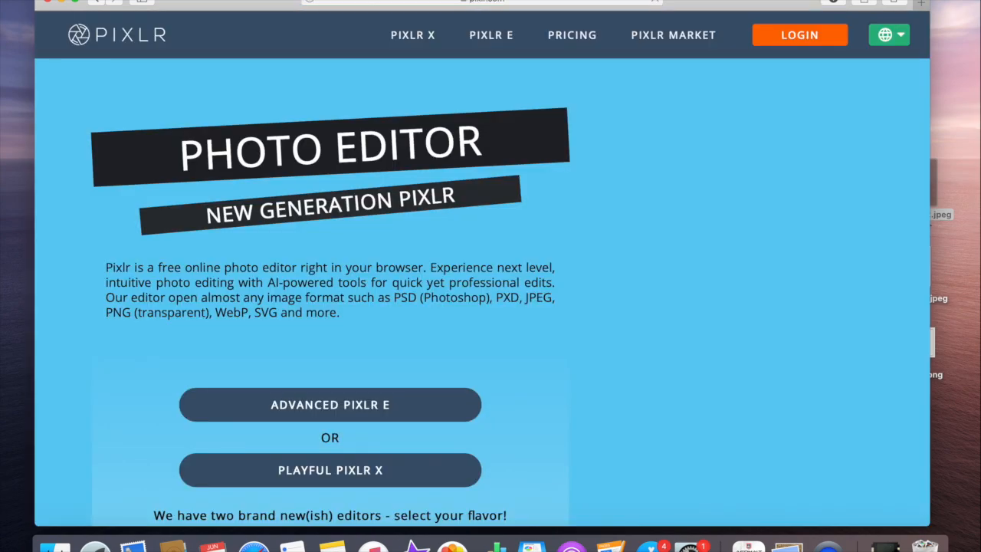
{"action": "left_click", "coordinate": [490, 36]}
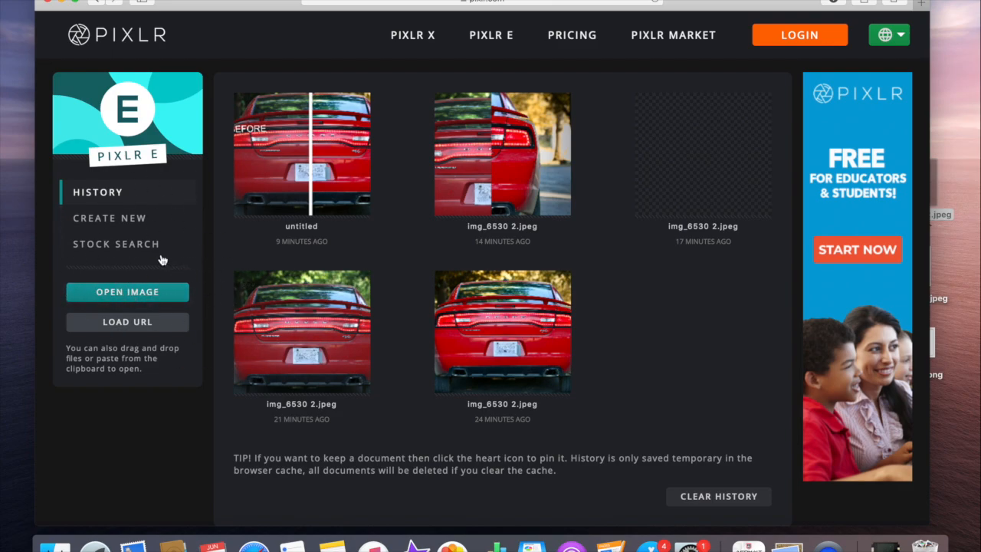
Create a new 1920 × 1080 px image with no background and add Unknown.png from the desktop as an image layer
{"action": "left_click", "coordinate": [147, 223]}
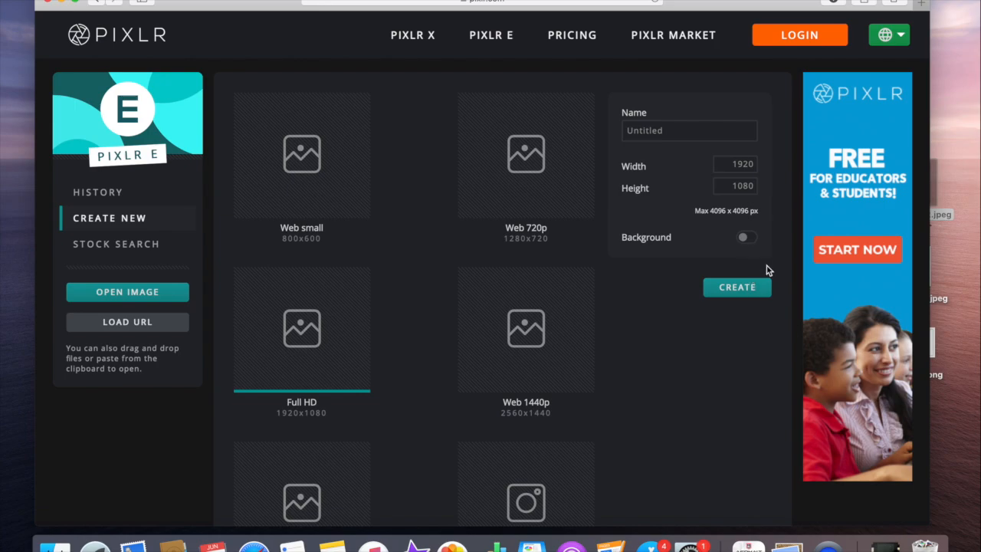
{"action": "left_click", "coordinate": [737, 285]}
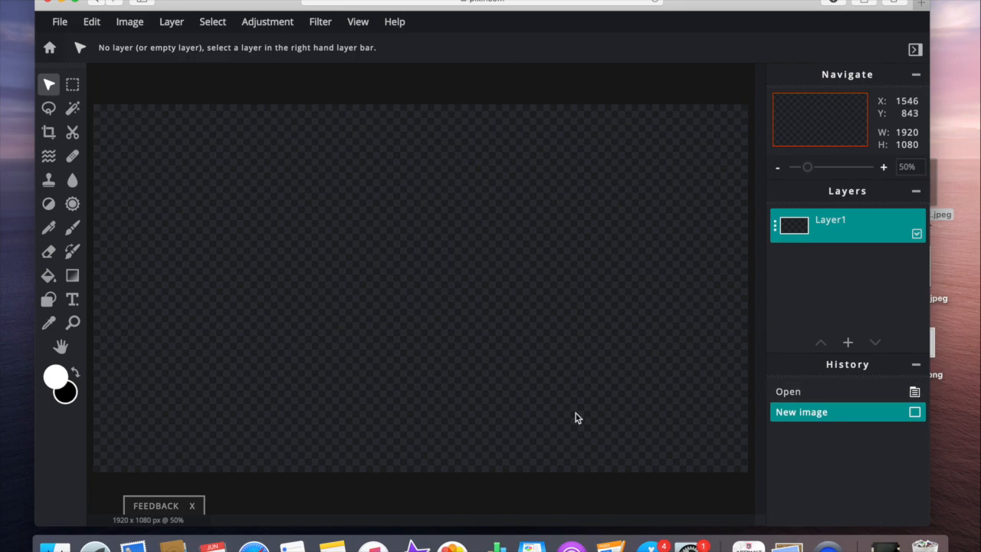
{"action": "left_click", "coordinate": [847, 343]}
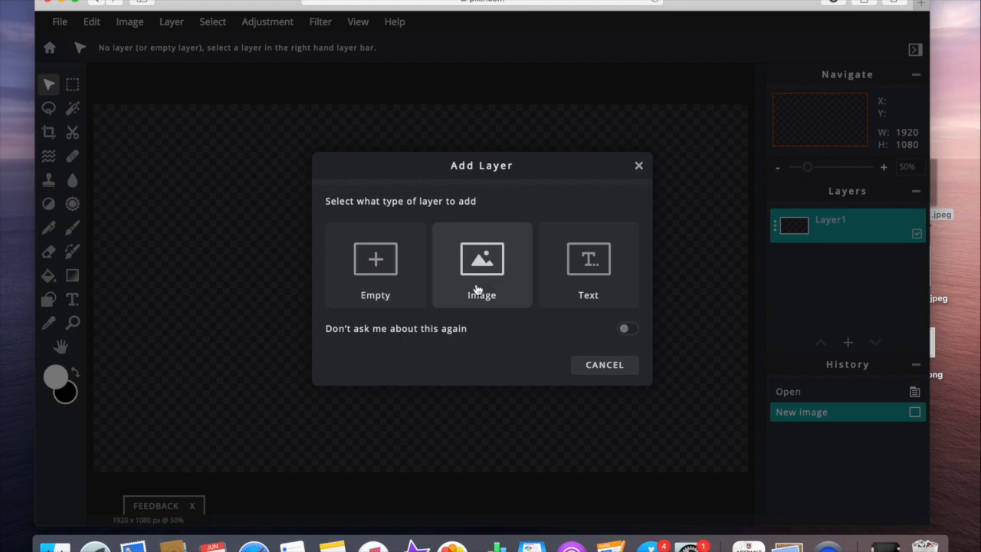
{"action": "left_click", "coordinate": [510, 278]}
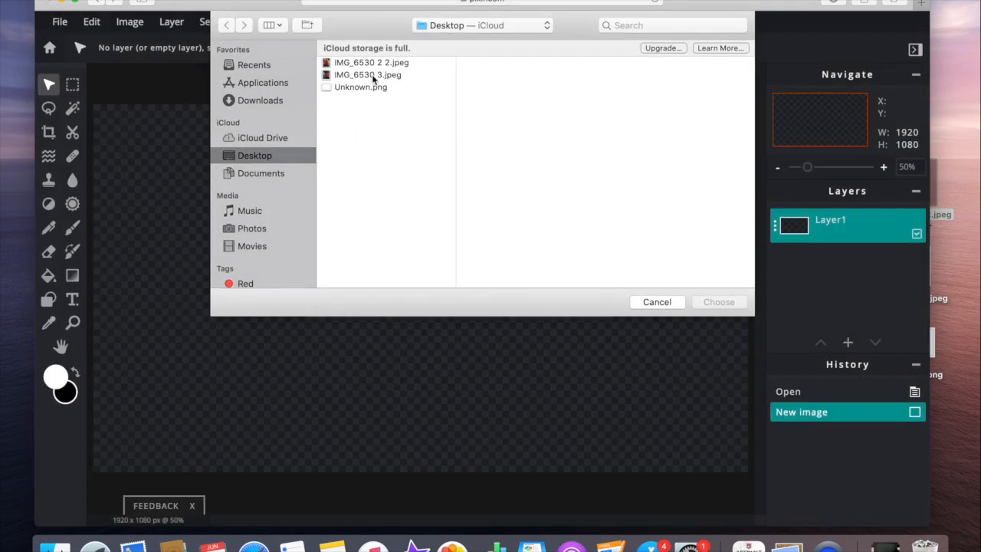
{"action": "left_click", "coordinate": [368, 88]}
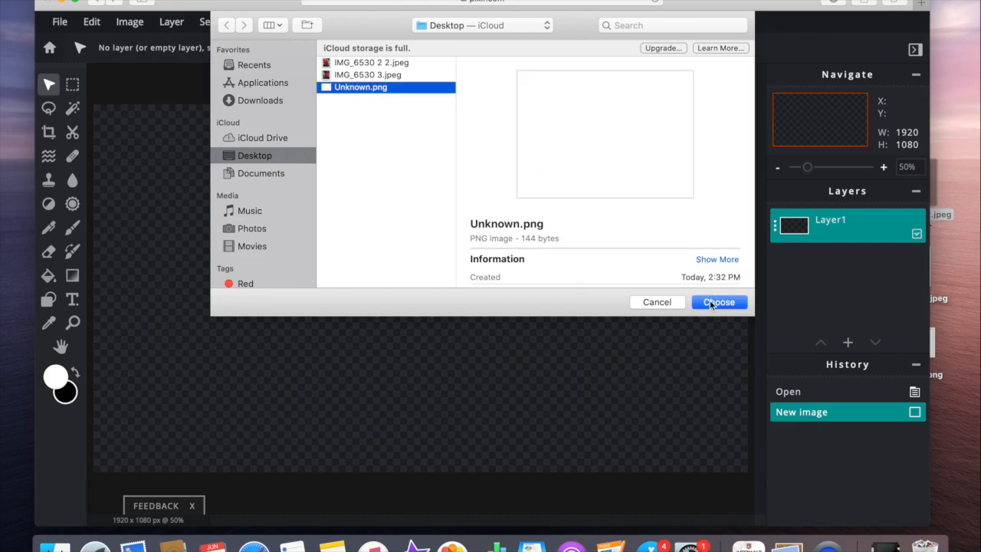
{"action": "left_click", "coordinate": [718, 301]}
Enlarge the white Unknown.png layer to about 2196 × 1589 px and position it to cover the whole canvas
{"action": "left_click_drag", "start_coordinate": [467, 253], "coordinate": [753, 102]}
{"action": "left_click_drag", "start_coordinate": [554, 243], "coordinate": [178, 398]}
{"action": "left_click_drag", "start_coordinate": [360, 263], "coordinate": [775, 51]}
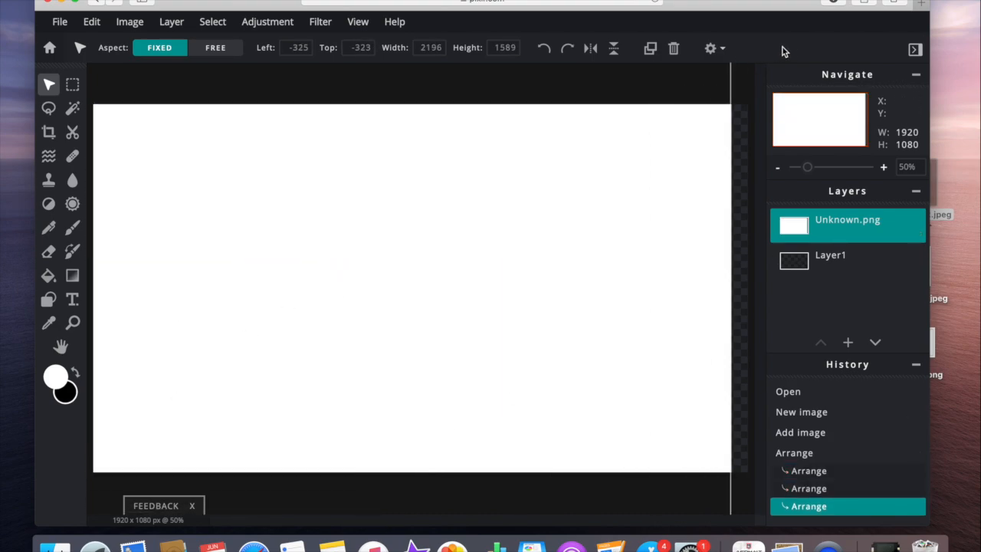
{"action": "left_click_drag", "start_coordinate": [494, 283], "coordinate": [553, 288]}
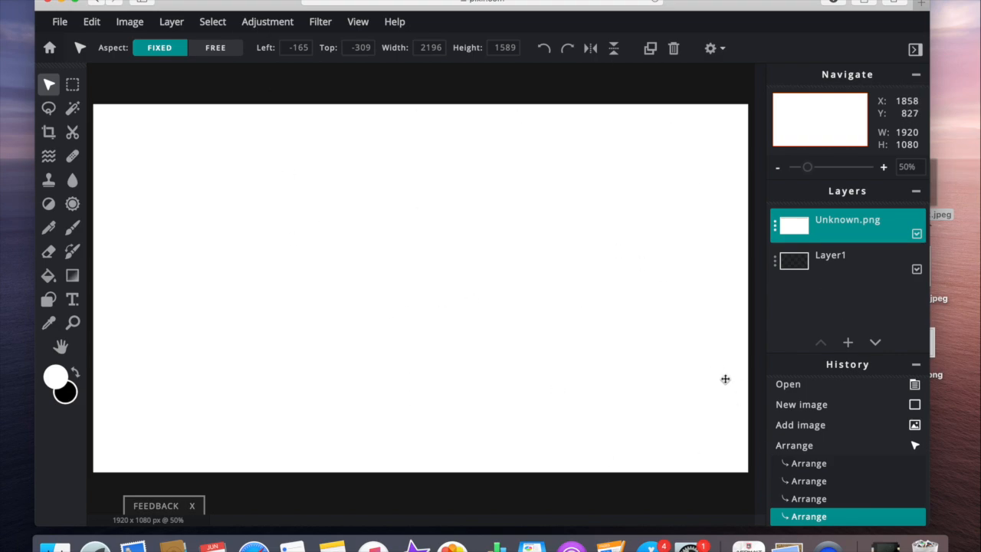
Add IMG_6530 3.jpeg as an image layer, scaled to about 998 × 1184 px and covering the canvas's left half
{"action": "left_click", "coordinate": [847, 342]}
{"action": "left_click", "coordinate": [482, 264]}
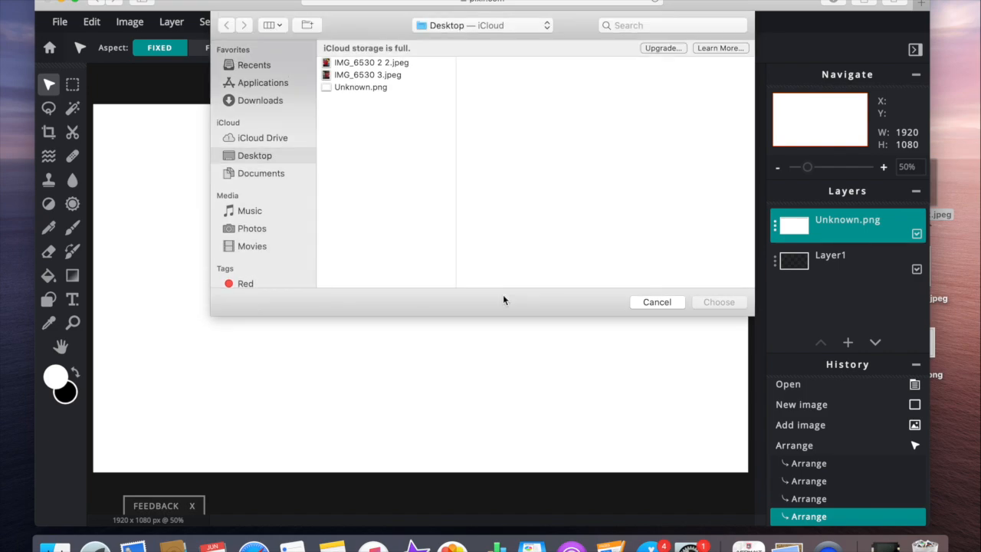
{"action": "left_click", "coordinate": [357, 75]}
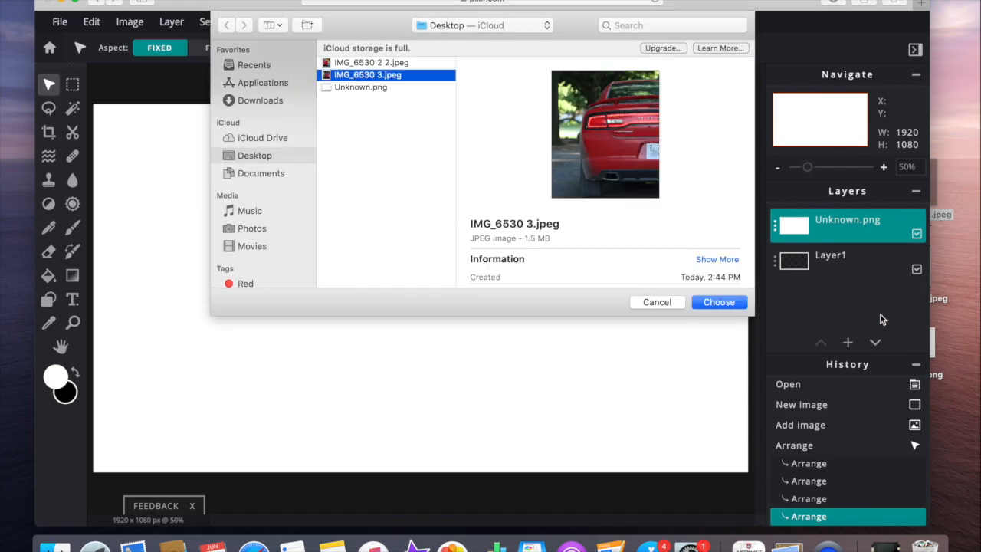
{"action": "left_click", "coordinate": [738, 303]}
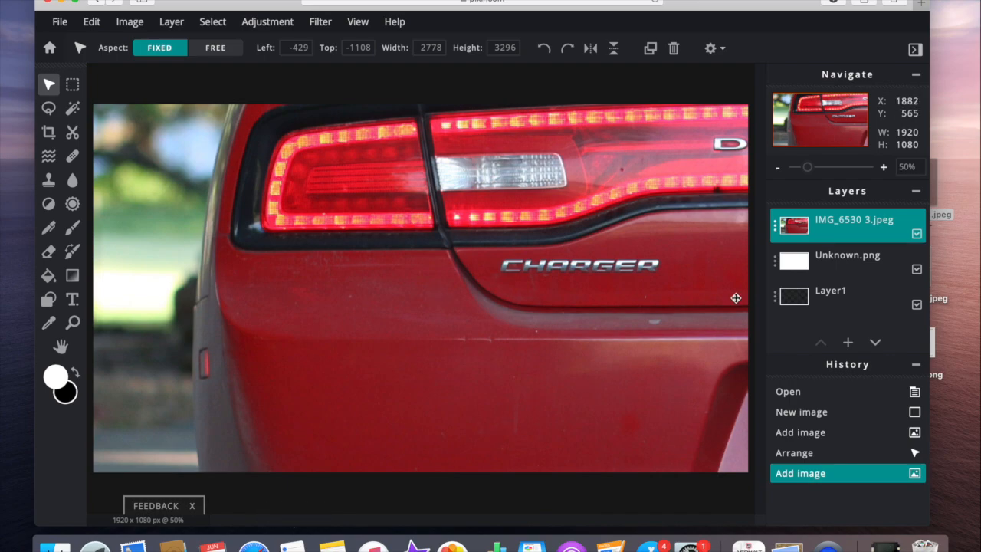
{"action": "left_click_drag", "start_coordinate": [812, 168], "coordinate": [793, 170]}
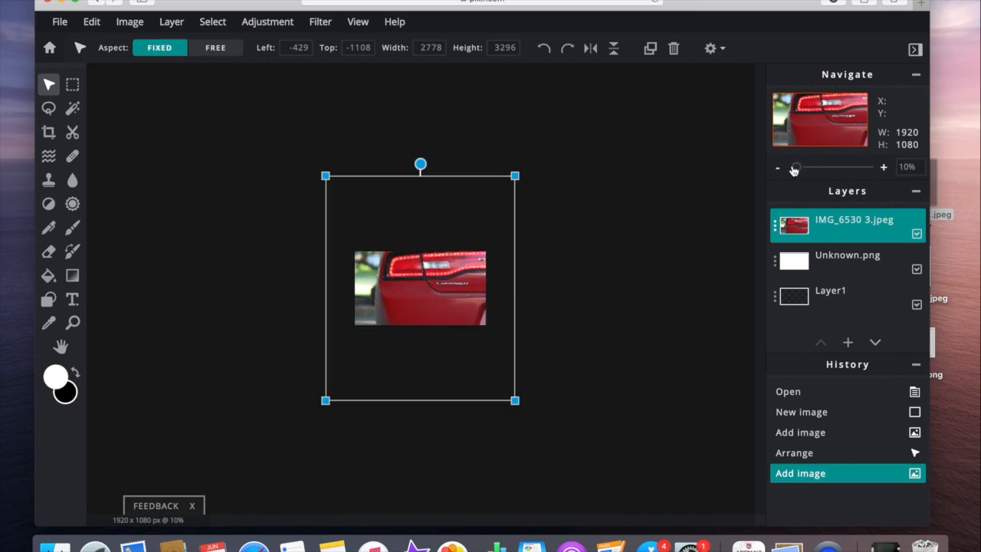
{"action": "left_click_drag", "start_coordinate": [517, 175], "coordinate": [397, 277]}
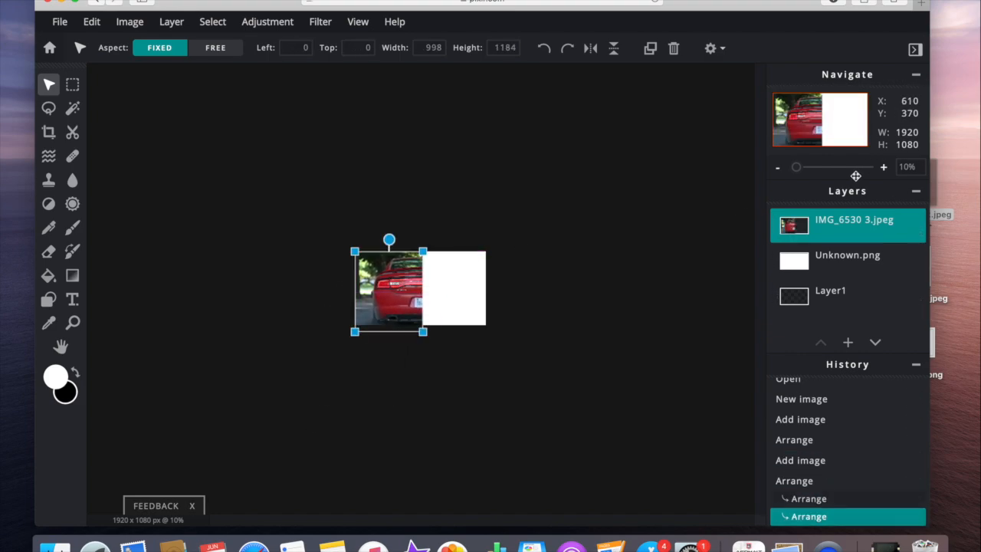
Add IMG_6530 2 2.jpeg as an image layer, scaled to about 1121 × 1404 px and placed over the canvas's right half
{"action": "left_click", "coordinate": [847, 342]}
{"action": "left_click", "coordinate": [485, 279]}
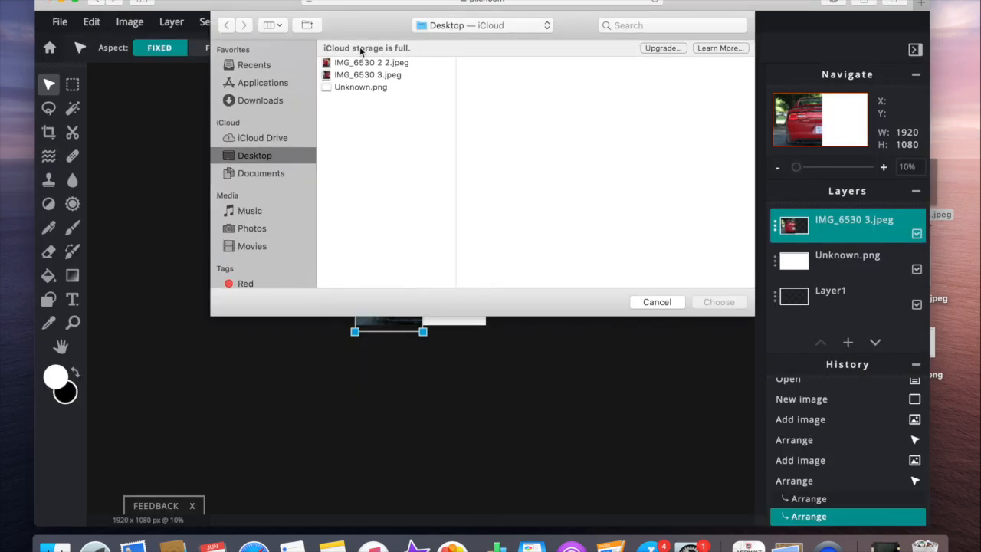
{"action": "double_click", "coordinate": [352, 66]}
{"action": "left_click_drag", "start_coordinate": [329, 174], "coordinate": [434, 213]}
{"action": "left_click_drag", "start_coordinate": [501, 374], "coordinate": [491, 323]}
{"action": "mouse_move", "coordinate": [799, 174]}
{"action": "left_mouse_down"}
{"action": "mouse_move", "coordinate": [819, 171]}
{"action": "mouse_move", "coordinate": [806, 173]}
{"action": "left_mouse_up"}
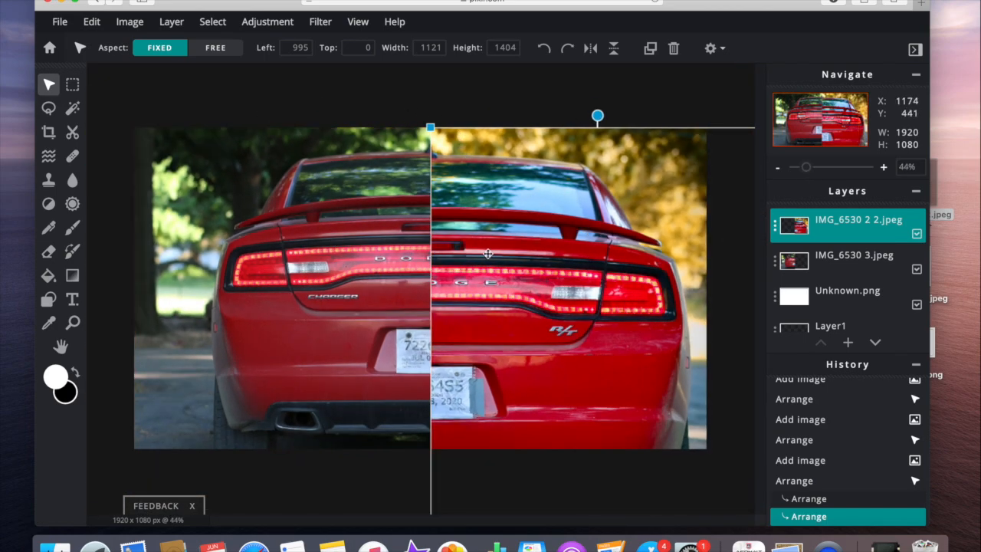
Resize the right half-car photo to about 979 × 1226 px and line it up with the left half, leaving a white gap between them
{"action": "left_click_drag", "start_coordinate": [431, 126], "coordinate": [503, 153]}
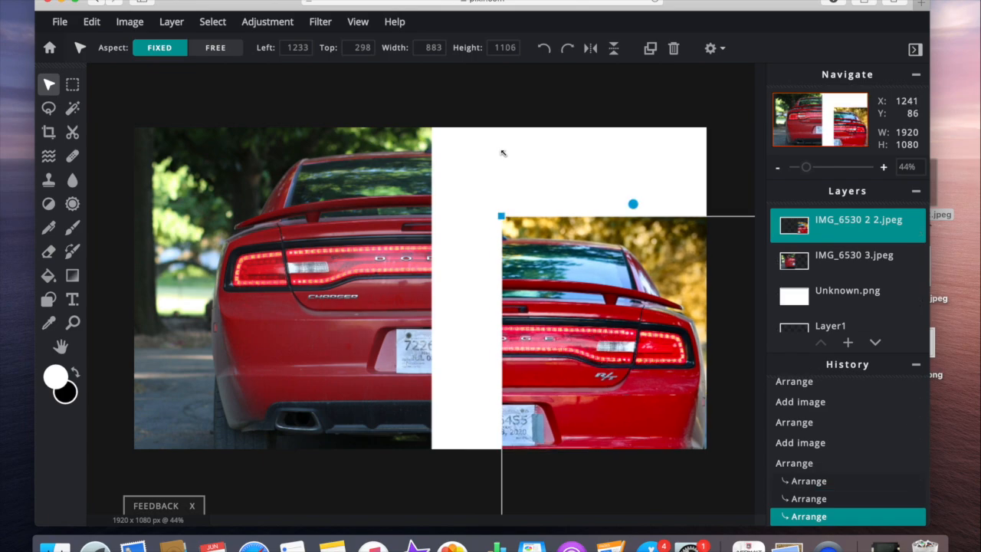
{"action": "left_click_drag", "start_coordinate": [605, 309], "coordinate": [562, 209]}
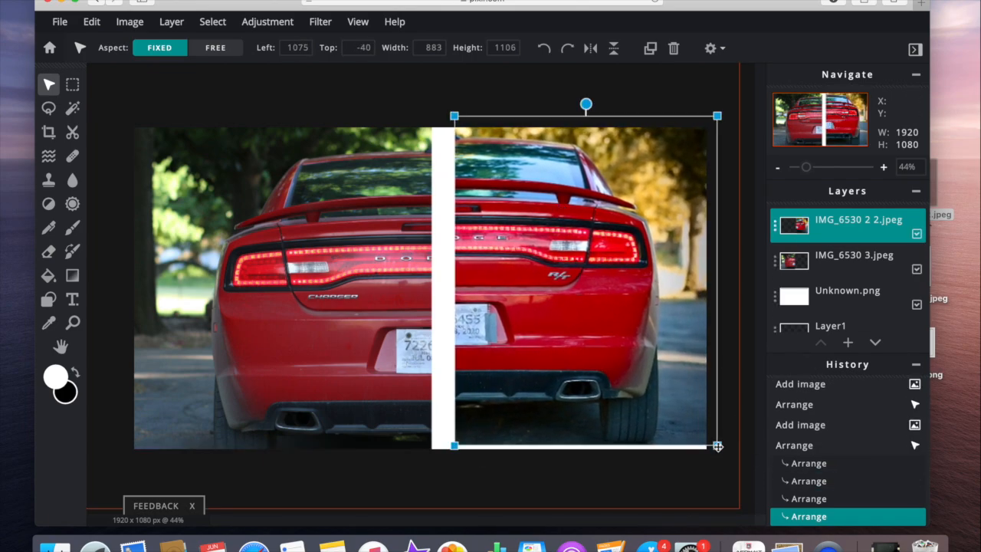
{"action": "left_click", "coordinate": [554, 123]}
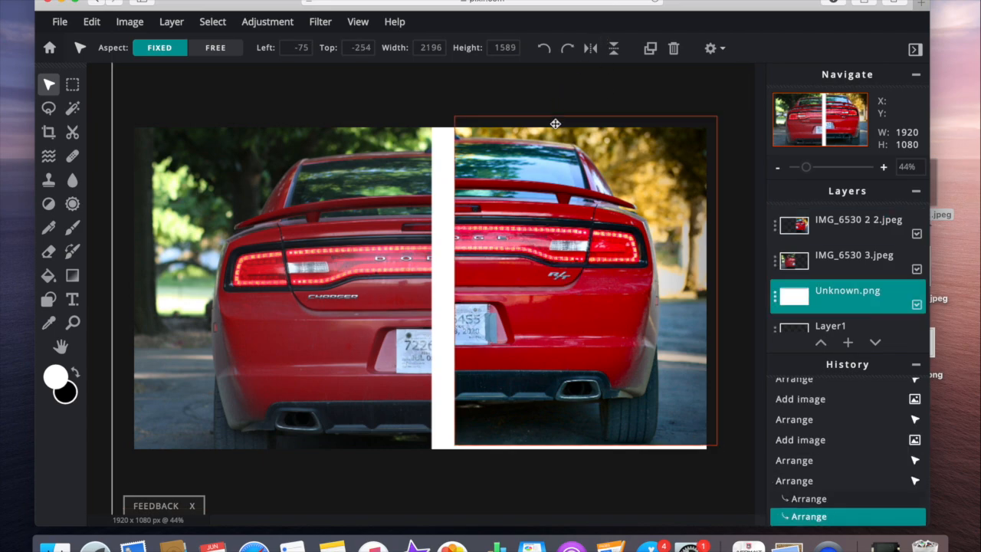
{"action": "left_click", "coordinate": [524, 177]}
{"action": "left_click_drag", "start_coordinate": [454, 116], "coordinate": [429, 84]}
{"action": "left_click_drag", "start_coordinate": [503, 229], "coordinate": [531, 259]}
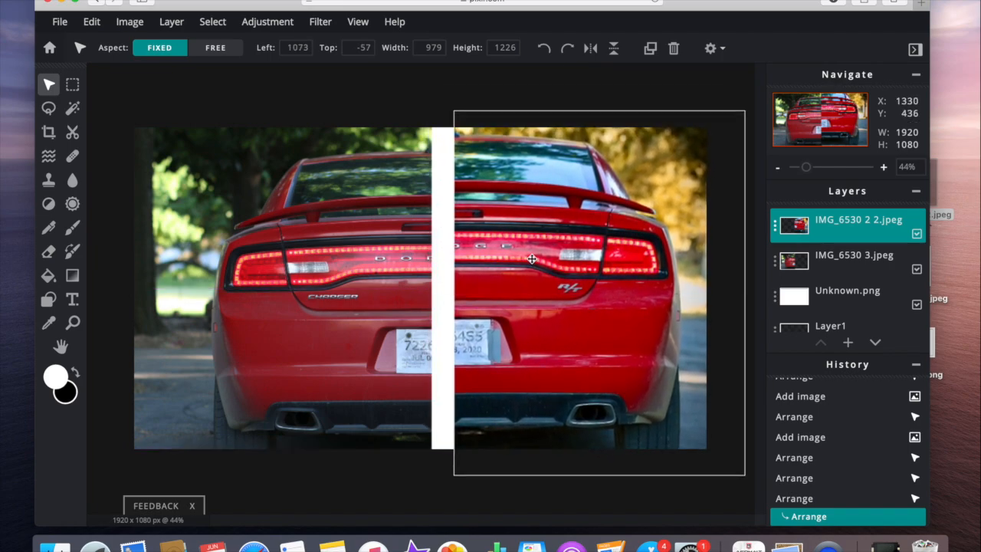
Move both half-car photos closer until their details align and only a thin white divider remains between them
{"action": "left_click", "coordinate": [316, 261]}
{"action": "left_click_drag", "start_coordinate": [315, 260], "coordinate": [308, 254]}
{"action": "left_click_drag", "start_coordinate": [558, 285], "coordinate": [539, 287]}
{"action": "left_click_drag", "start_coordinate": [360, 280], "coordinate": [362, 281]}
{"action": "left_click", "coordinate": [686, 371]}
{"action": "left_click", "coordinate": [306, 108]}
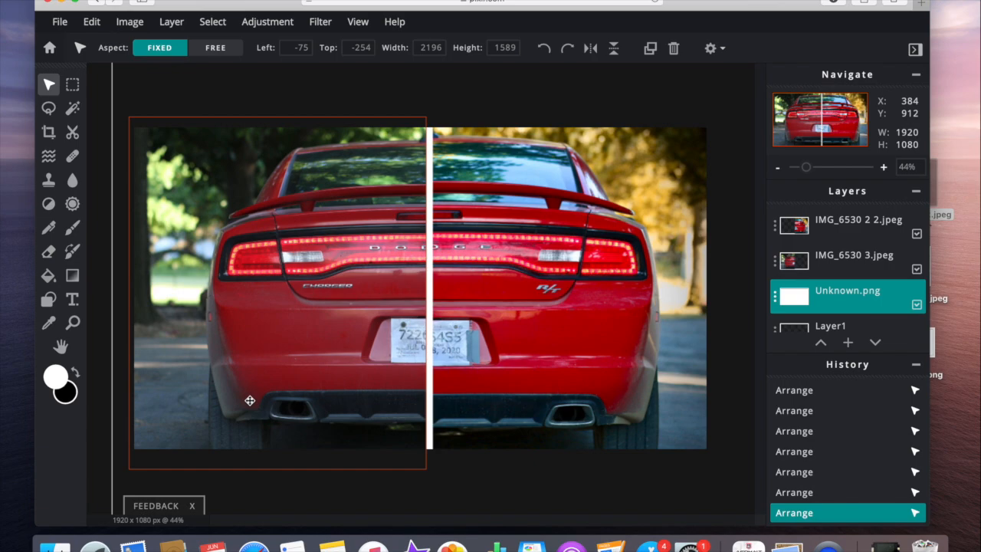
Add a text layer reading "Before"
{"action": "left_click", "coordinate": [848, 342]}
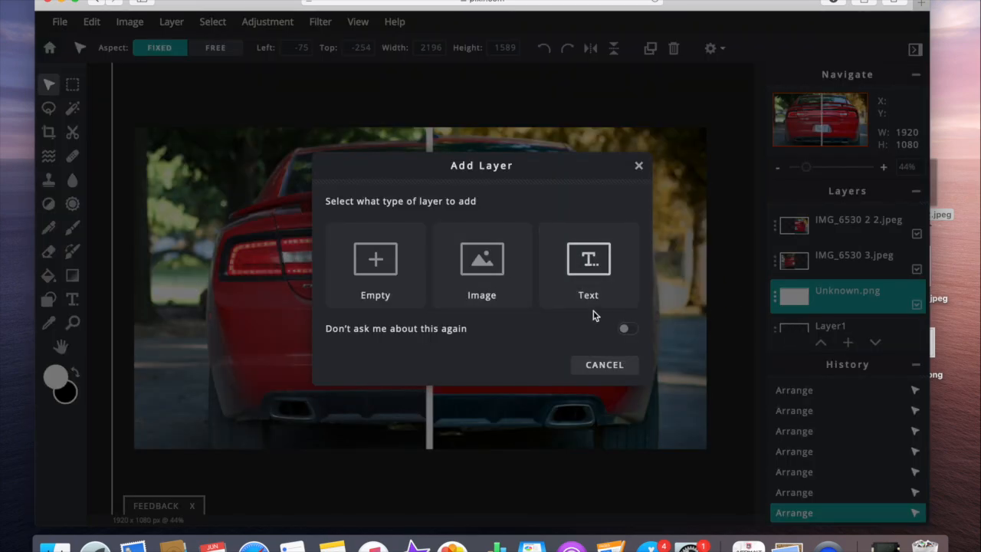
{"action": "left_click", "coordinate": [596, 259]}
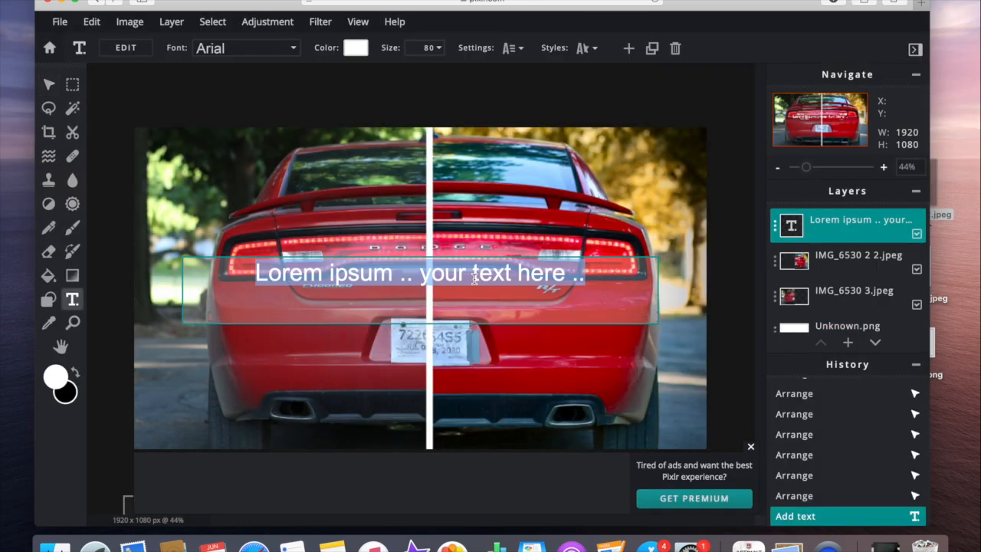
{"action": "type", "text": "Be"}
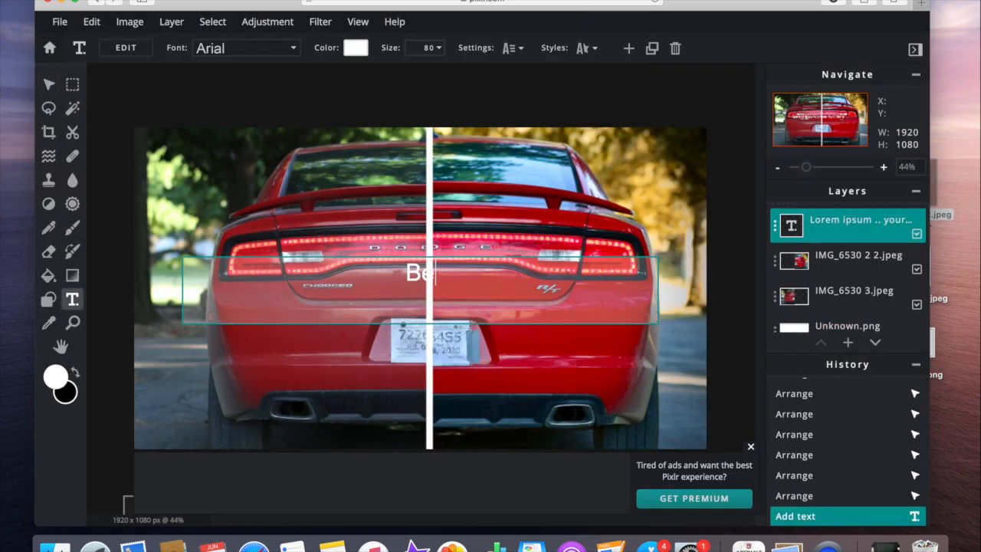
{"action": "type", "text": "fore"}
{"action": "key", "text": "Escape"}
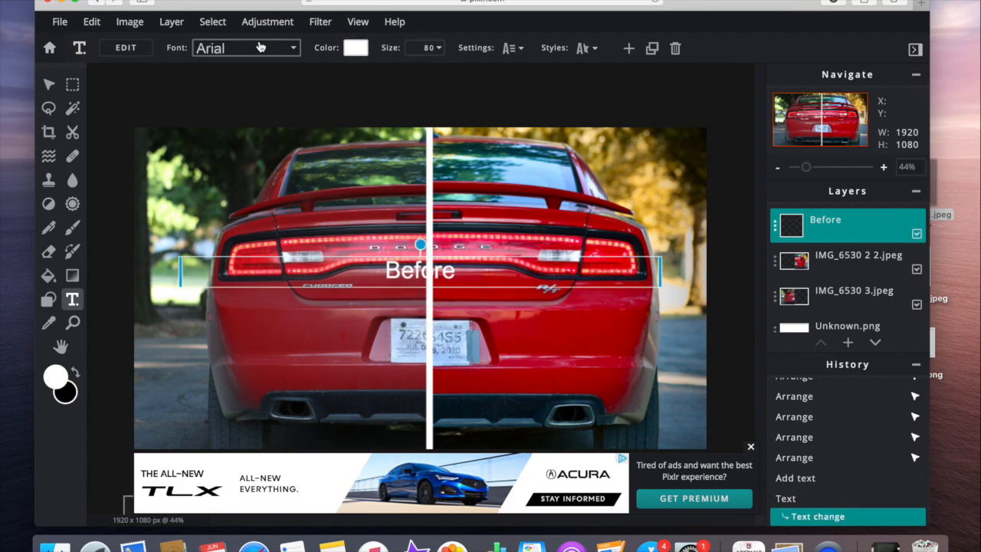
Set the "Before" text to the Brave Hearted font at size 264 and place it across the upper part of the left photo
{"action": "left_click", "coordinate": [279, 49]}
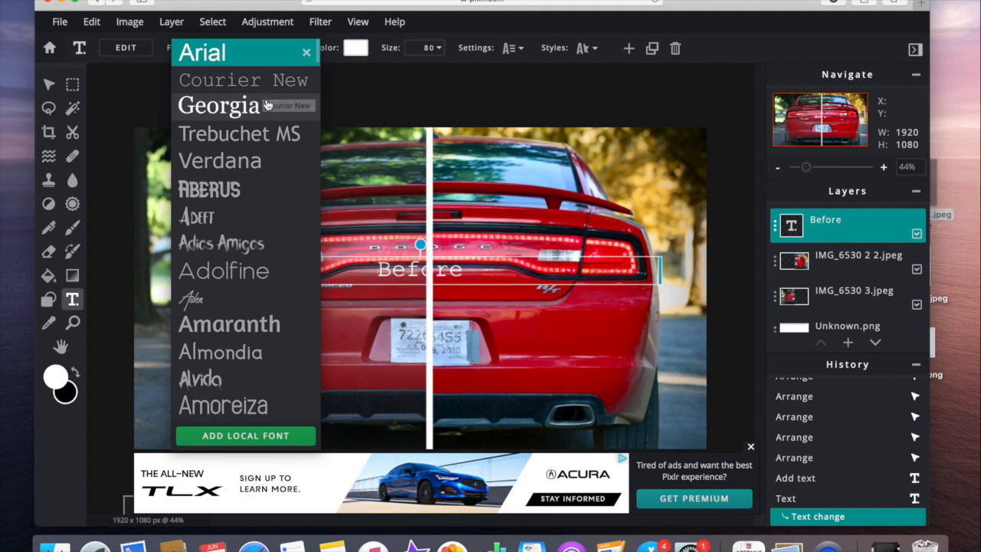
{"action": "scroll", "coordinate": [256, 227], "scroll_direction": "down", "scroll_amount": 10}
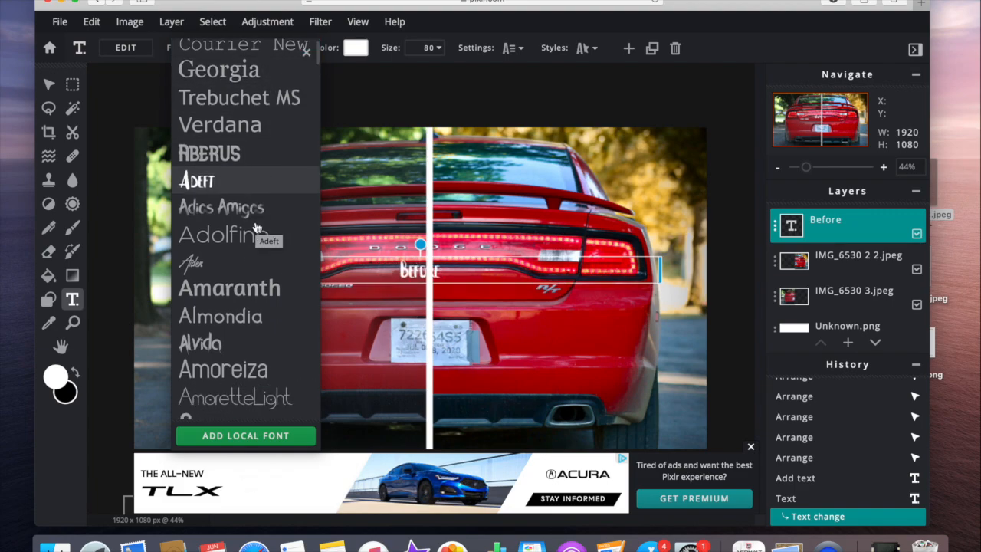
{"action": "left_click", "coordinate": [230, 324]}
{"action": "left_click_drag", "start_coordinate": [413, 268], "coordinate": [309, 223]}
{"action": "left_click", "coordinate": [432, 46]}
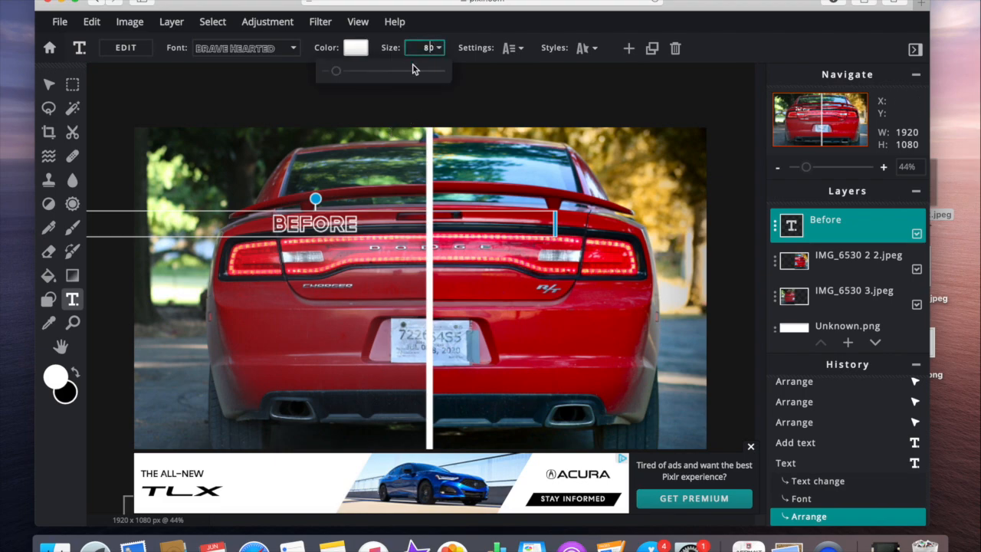
{"action": "left_click_drag", "start_coordinate": [332, 73], "coordinate": [358, 77]}
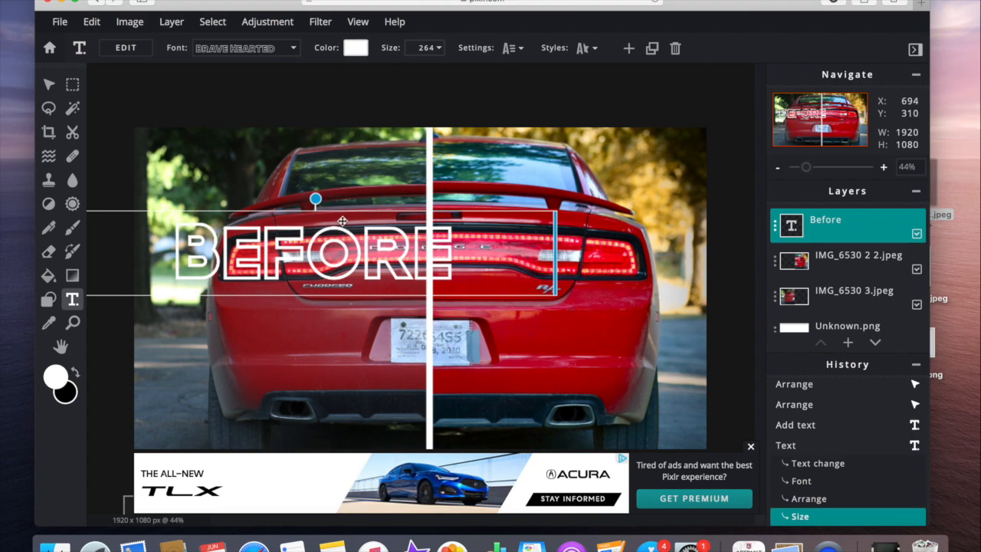
{"action": "left_click_drag", "start_coordinate": [339, 255], "coordinate": [310, 173]}
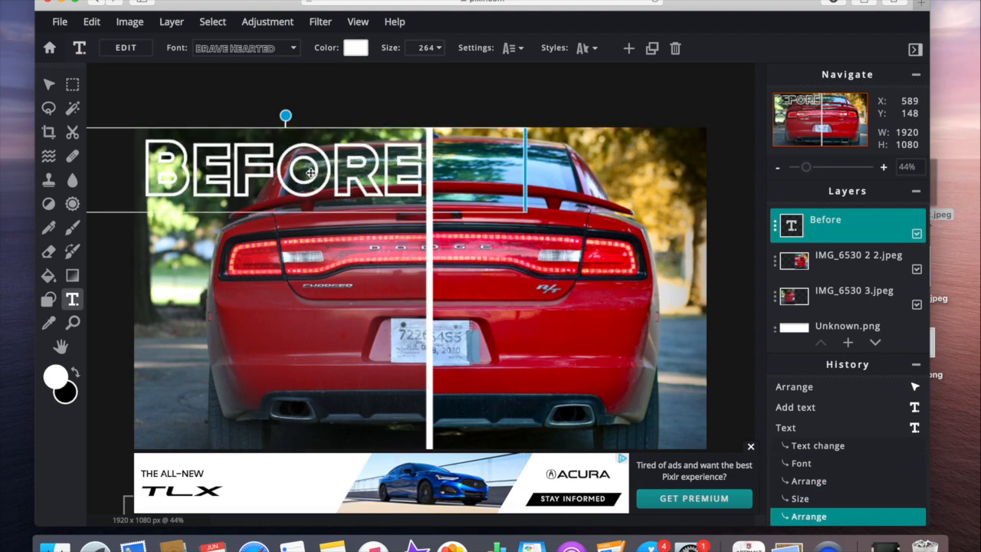
Add a second text layer reading "After" in the same font and size
{"action": "left_click", "coordinate": [846, 343]}
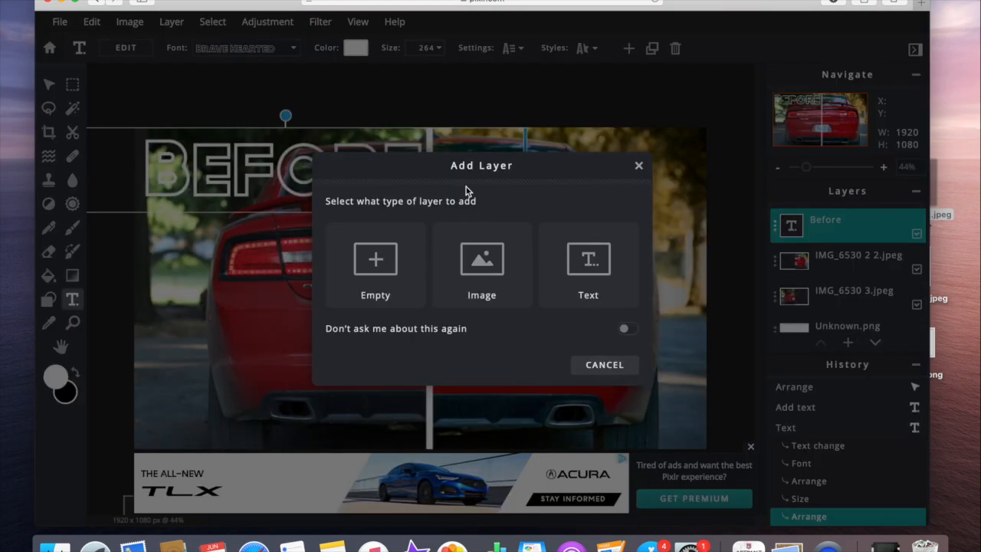
{"action": "left_click", "coordinate": [588, 259]}
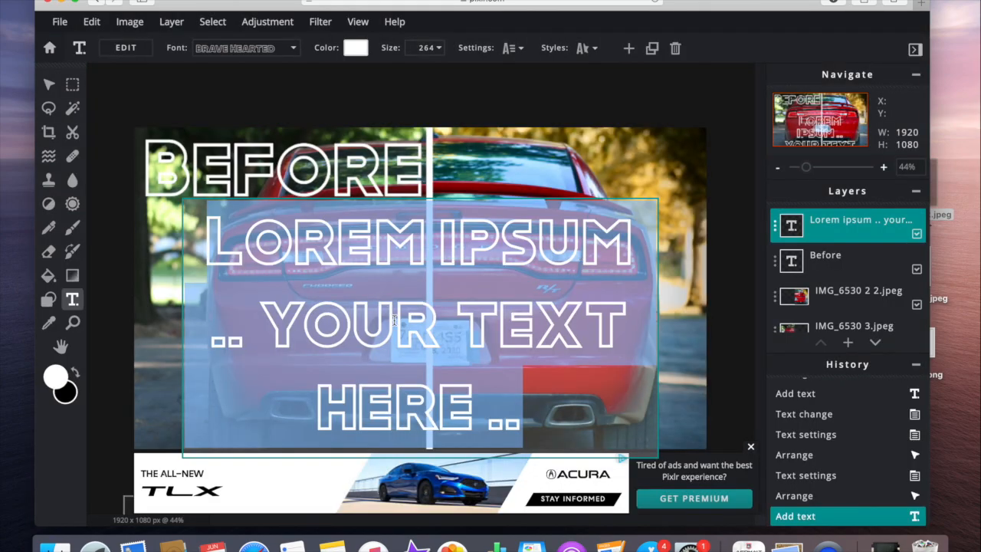
{"action": "type", "text": "After"}
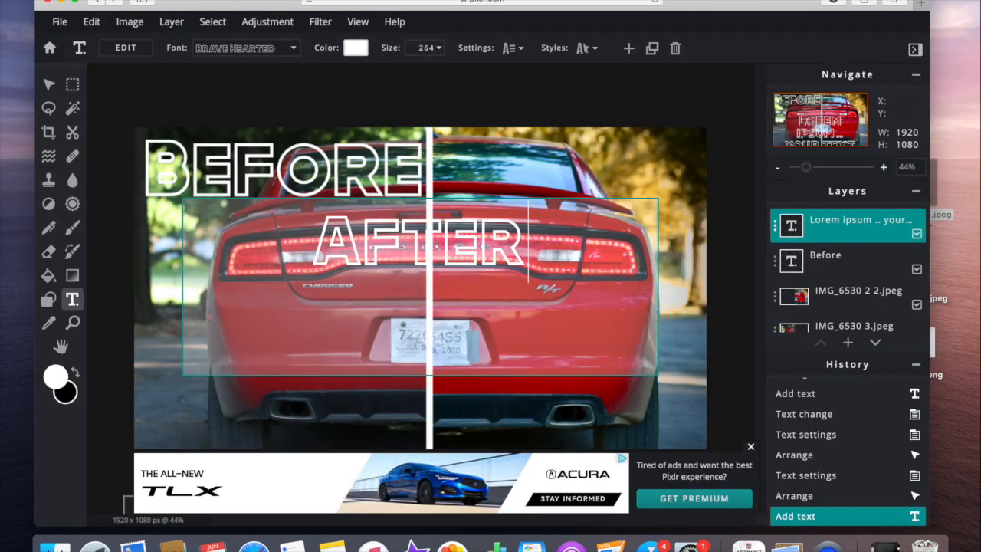
{"action": "left_click", "coordinate": [559, 429]}
Place "After" on the right photo and "Before" on the left photo, level with each other at mid-height, and leave text editing
{"action": "left_click_drag", "start_coordinate": [442, 292], "coordinate": [596, 321]}
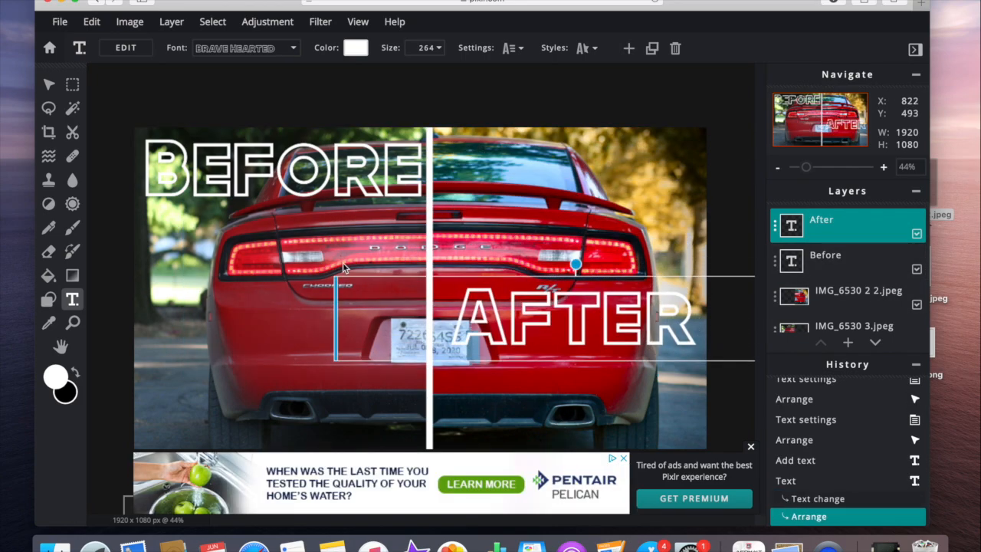
{"action": "left_click_drag", "start_coordinate": [532, 316], "coordinate": [525, 286]}
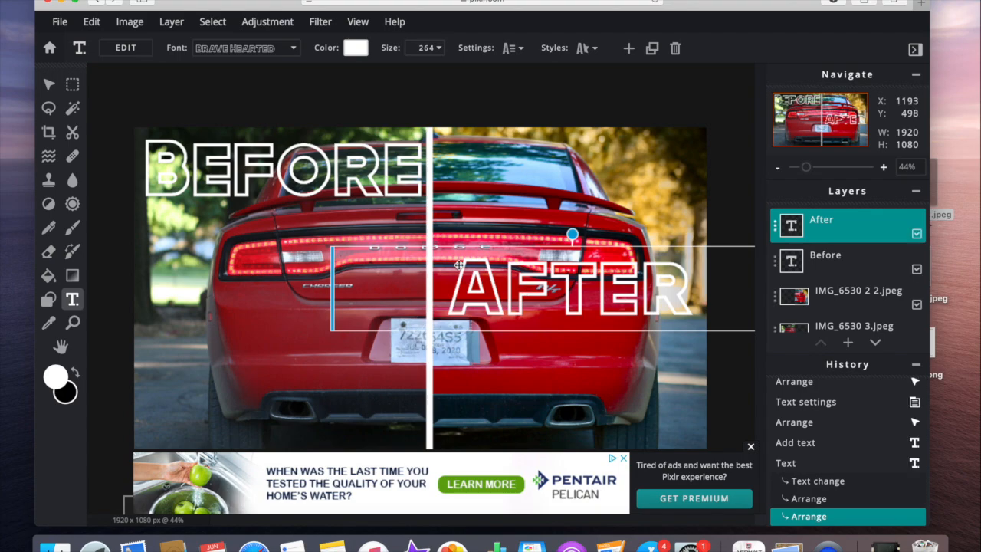
{"action": "left_click_drag", "start_coordinate": [322, 190], "coordinate": [315, 298]}
{"action": "left_click_drag", "start_coordinate": [552, 274], "coordinate": [545, 273]}
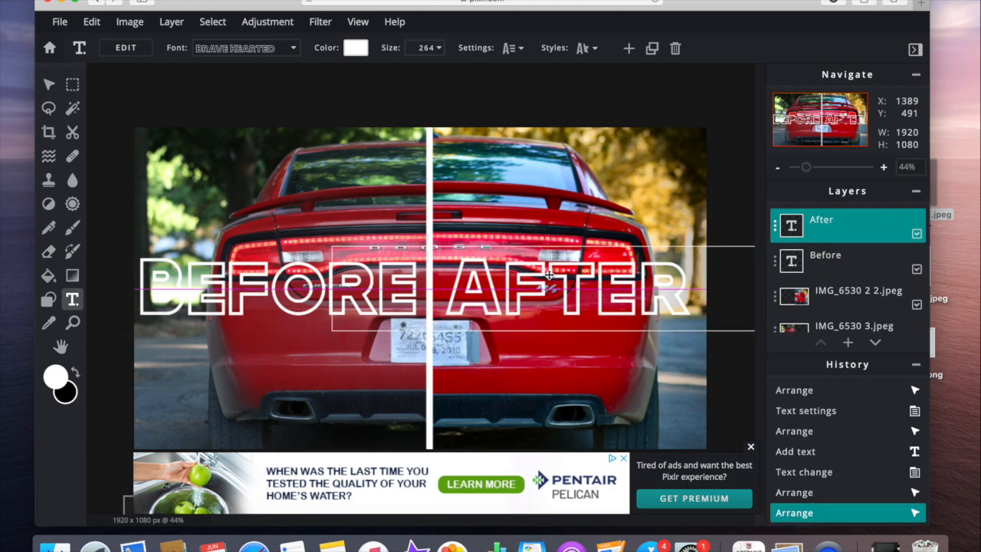
{"action": "left_click", "coordinate": [490, 207]}
{"action": "left_click", "coordinate": [51, 84]}
{"action": "left_click", "coordinate": [520, 144]}
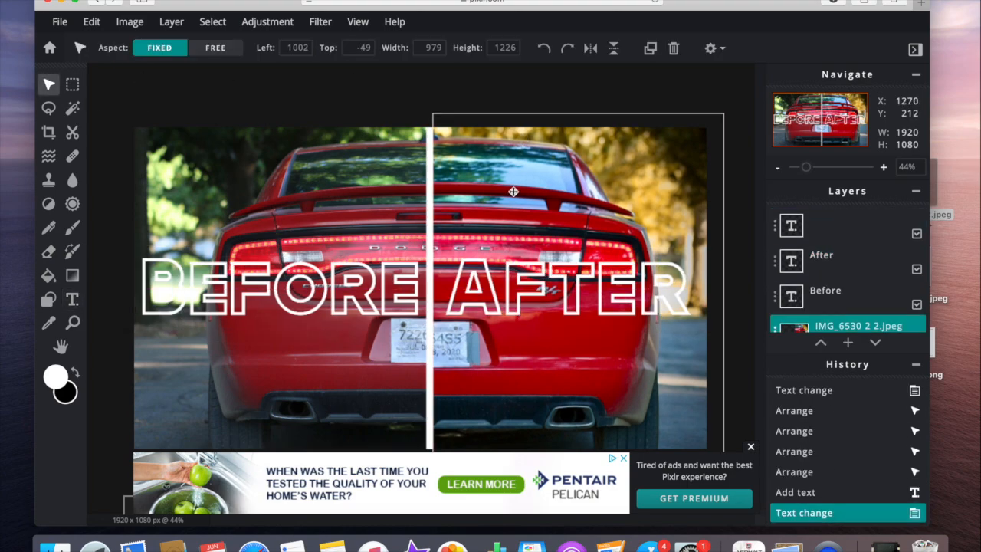
Scale the right photo to about 963 by 1206 px and reposition it so the car lines up with the left half
{"action": "left_click_drag", "start_coordinate": [513, 191], "coordinate": [516, 189]}
{"action": "left_click_drag", "start_coordinate": [433, 109], "coordinate": [436, 112]}
{"action": "left_click_drag", "start_coordinate": [496, 177], "coordinate": [491, 175]}
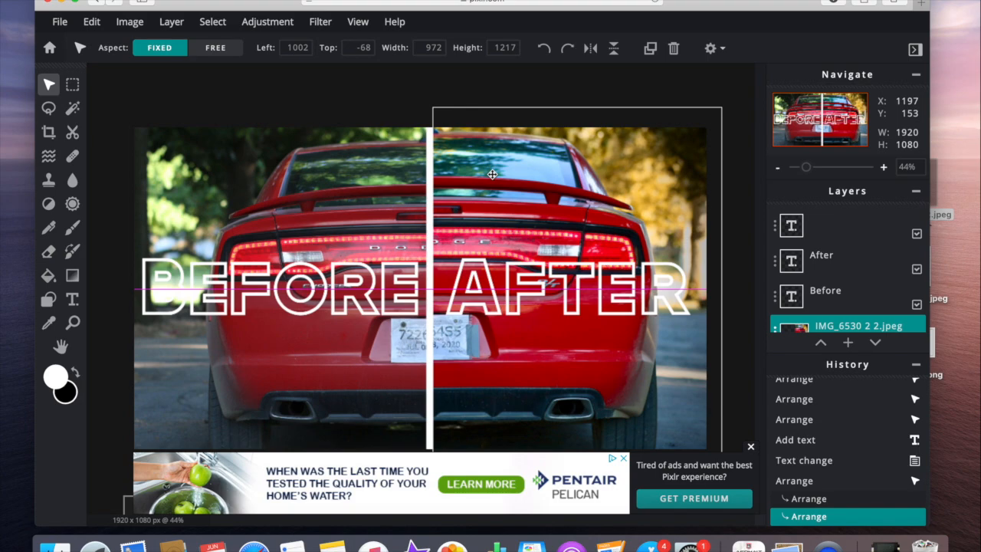
{"action": "left_click_drag", "start_coordinate": [492, 176], "coordinate": [464, 145]}
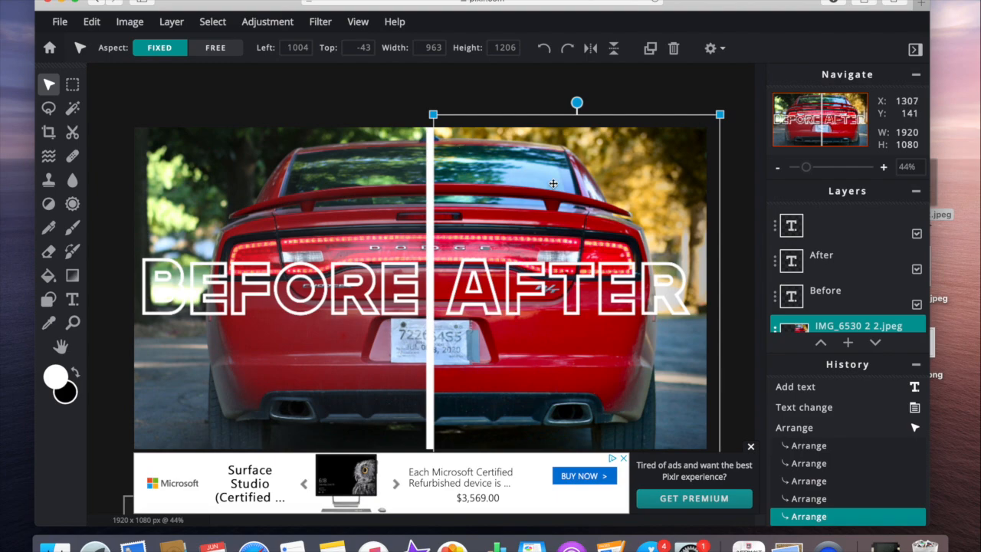
{"action": "left_click", "coordinate": [593, 142]}
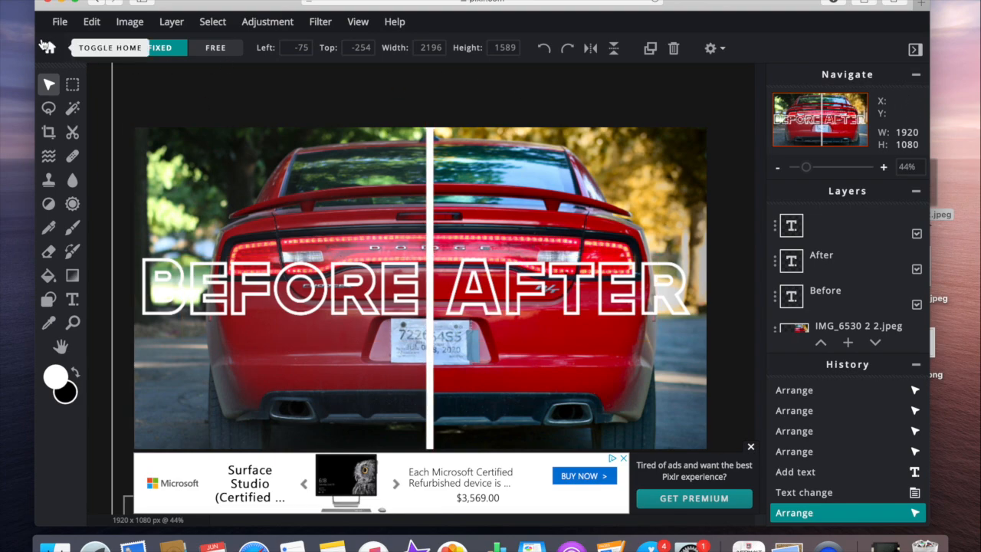
Save the composite as a JPG named thumbnail at 100% quality, 1920 by 1080, and download it
{"action": "left_click", "coordinate": [59, 23]}
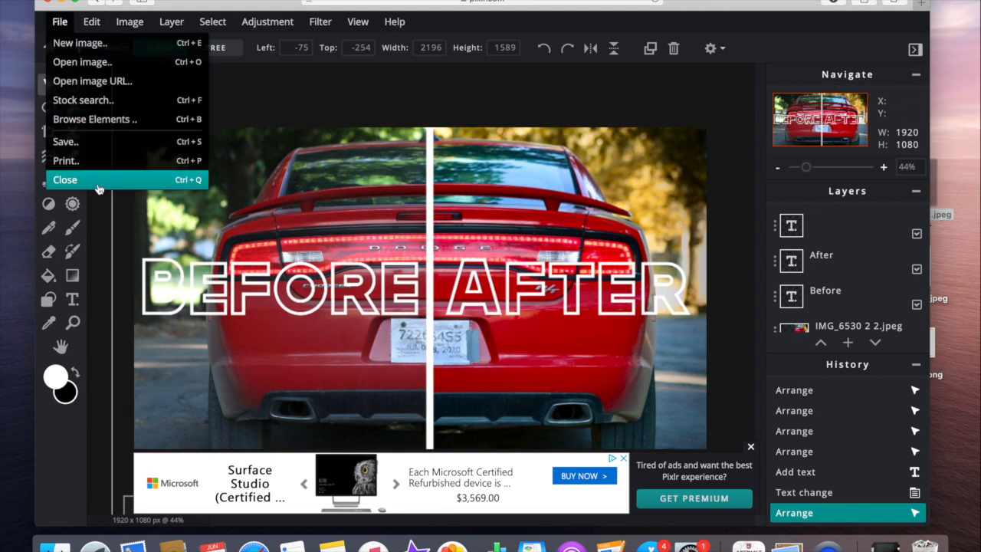
{"action": "left_click", "coordinate": [84, 149]}
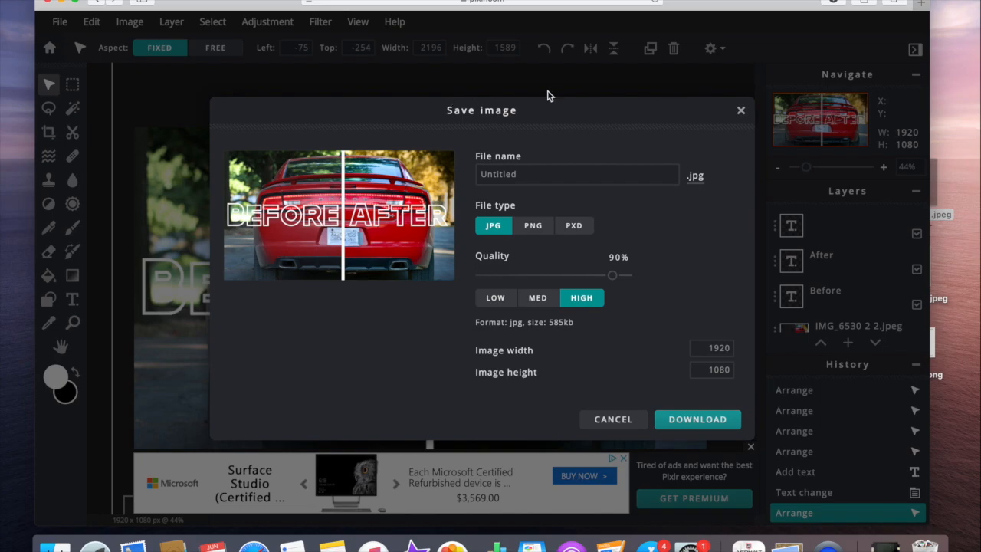
{"action": "type", "text": "thumbnail"}
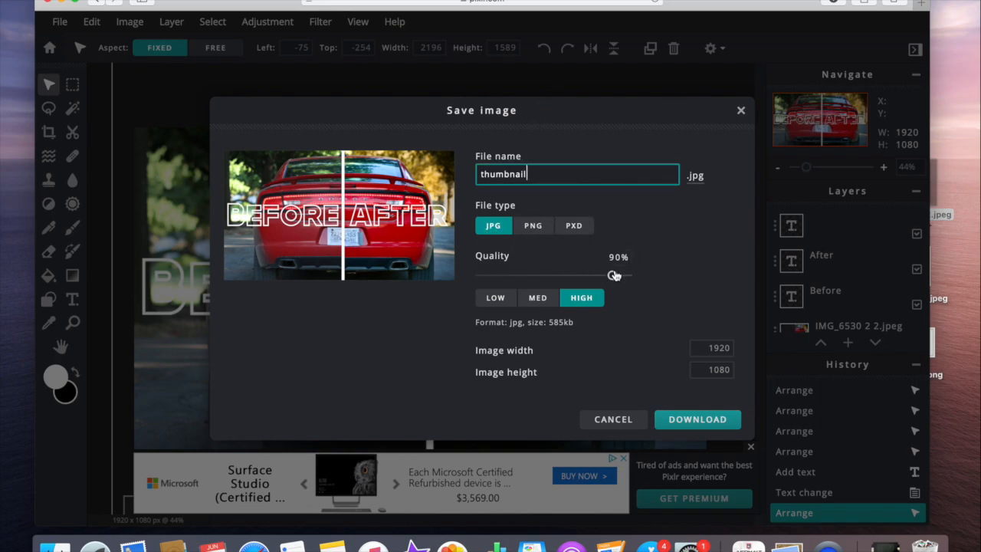
{"action": "left_click", "coordinate": [567, 300]}
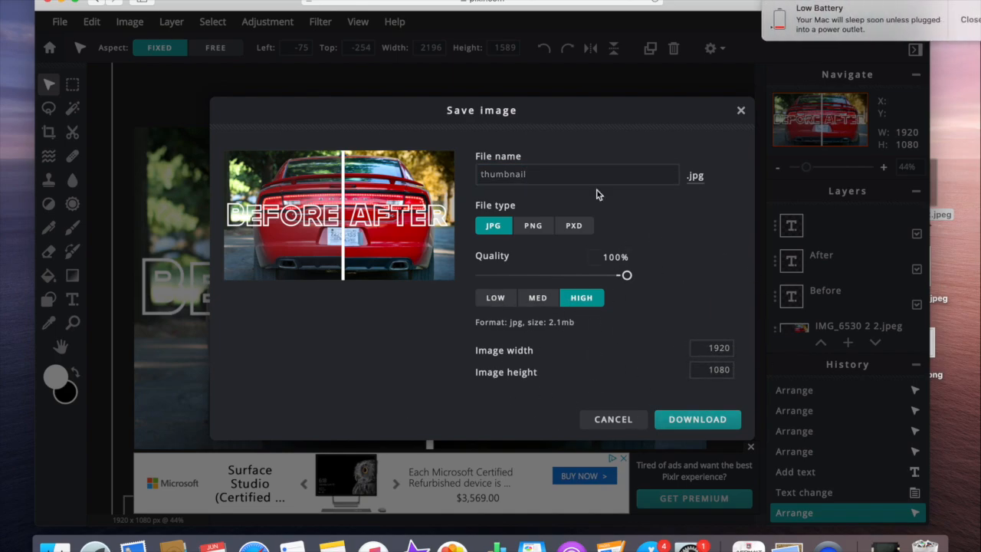
{"action": "left_click", "coordinate": [684, 418]}
{"action": "left_click", "coordinate": [591, 287]}
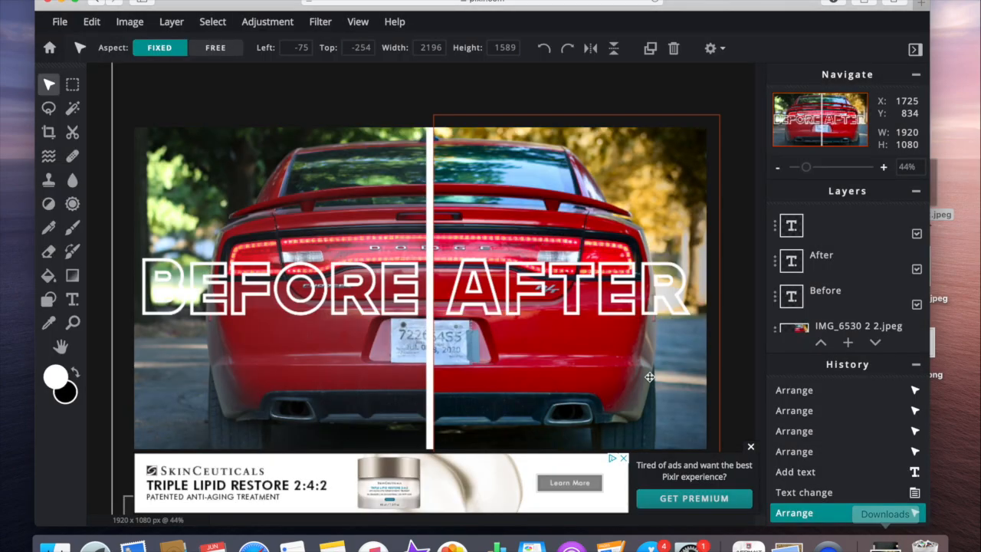
Move the downloaded thumbnail.jpg onto the desktop and open it in Preview to view the finished image
{"action": "key", "text": "F11"}
{"action": "left_click", "coordinate": [885, 544]}
{"action": "left_click_drag", "start_coordinate": [884, 501], "coordinate": [83, 46]}
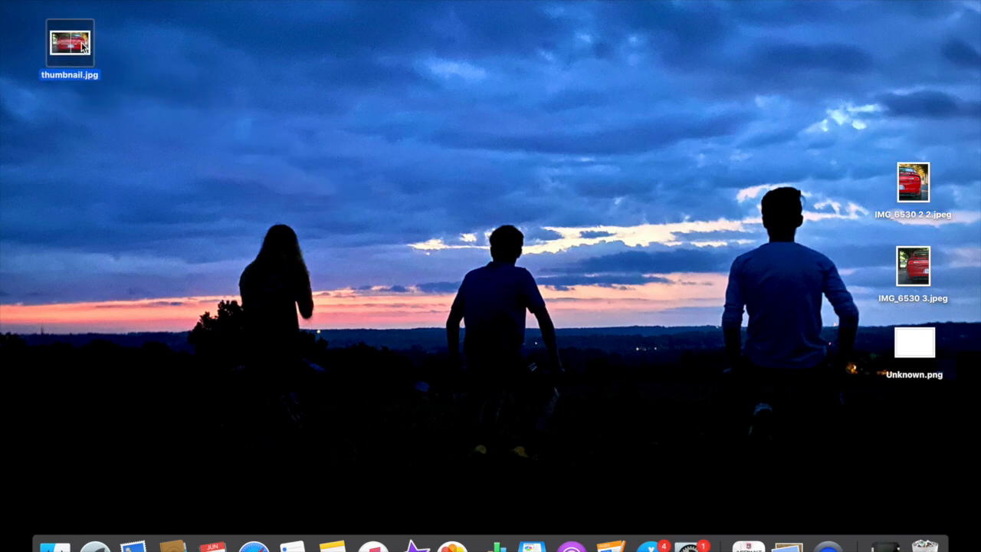
{"action": "left_click_drag", "start_coordinate": [442, 14], "coordinate": [489, 10]}
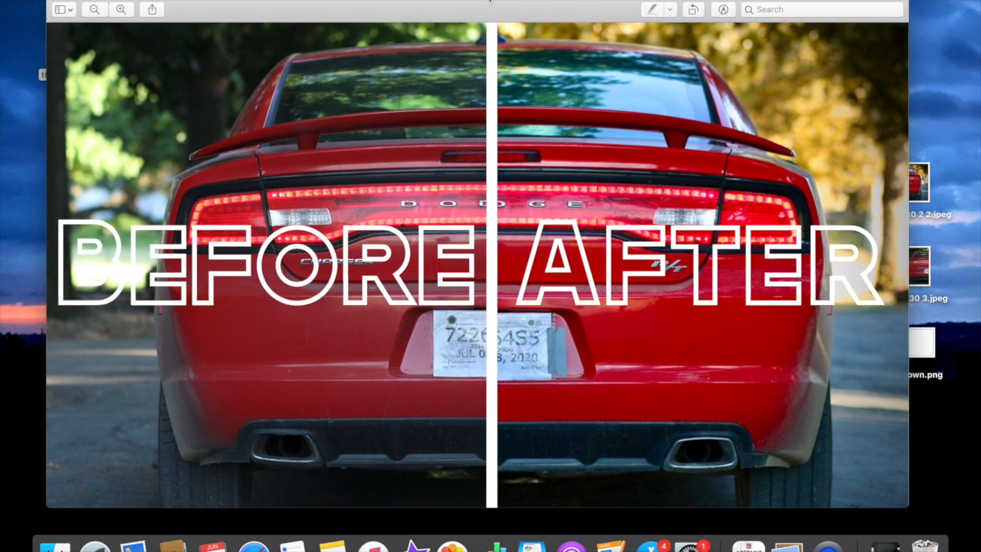